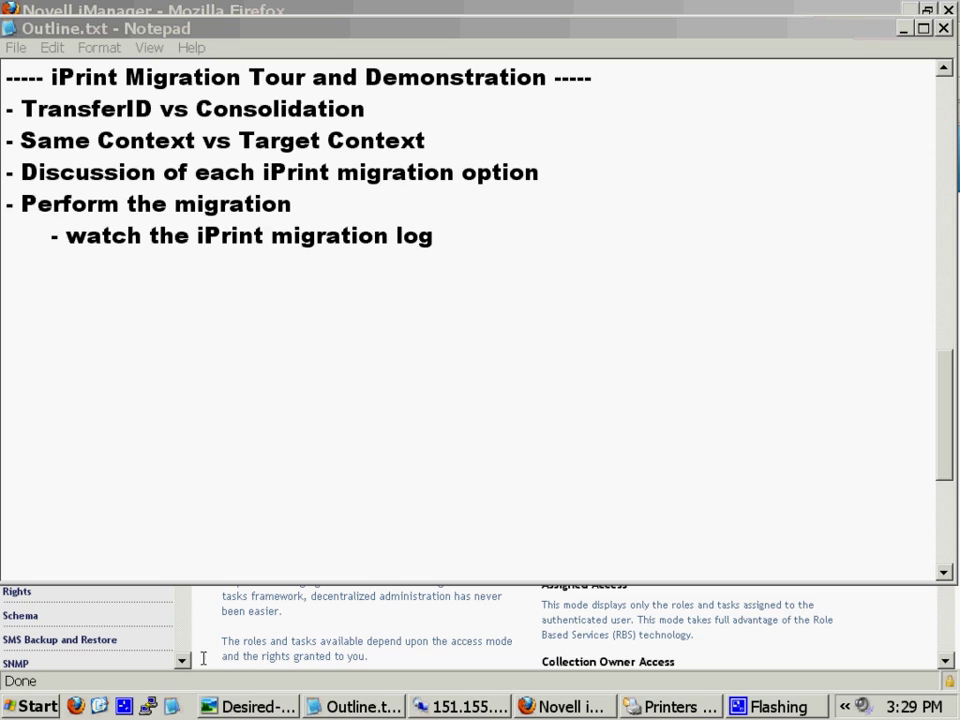
Connect to the saved 151.155.129.228 PuTTY session and maximize the terminal
left_click(145, 704)
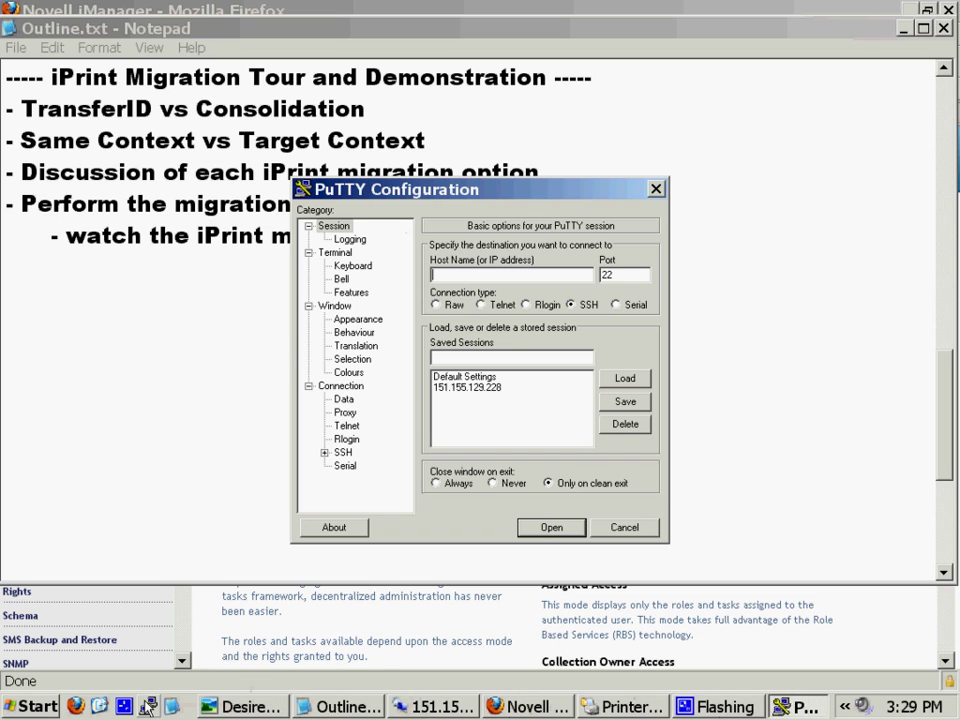
left_click(463, 388)
double_click(463, 388)
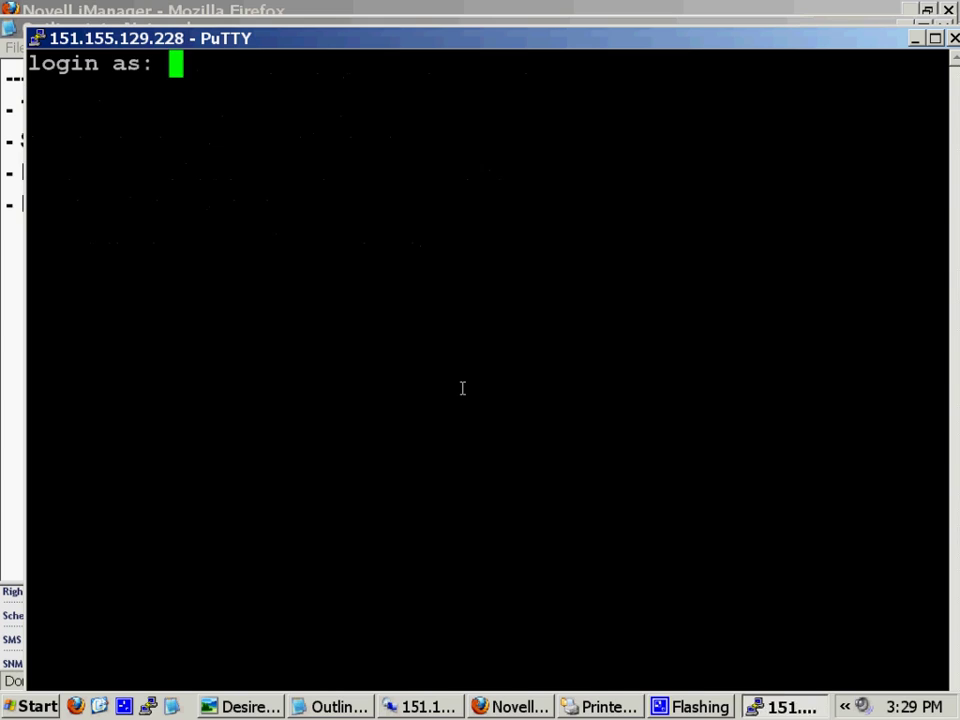
double_click(284, 40)
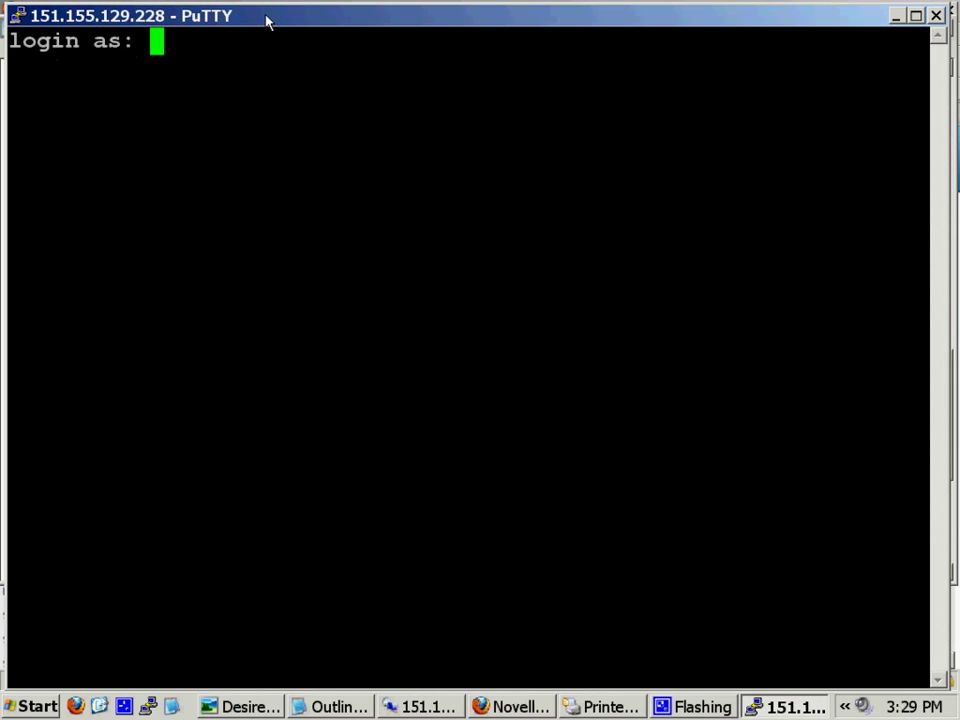
Log in as root and launch the miggui migration tool
type("root")
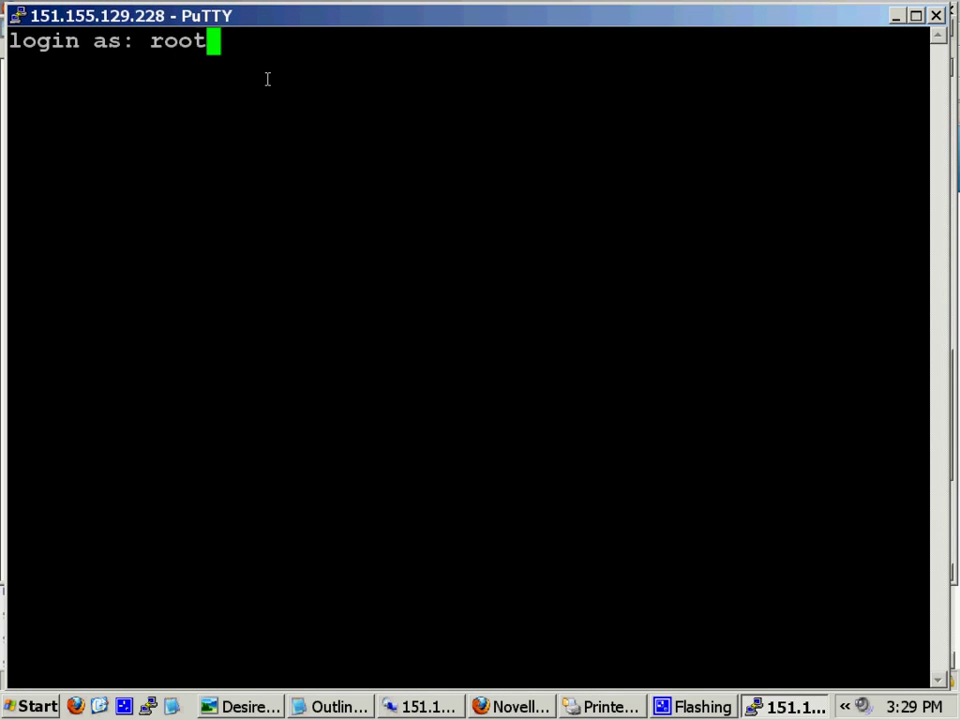
key("Return")
key("Return")
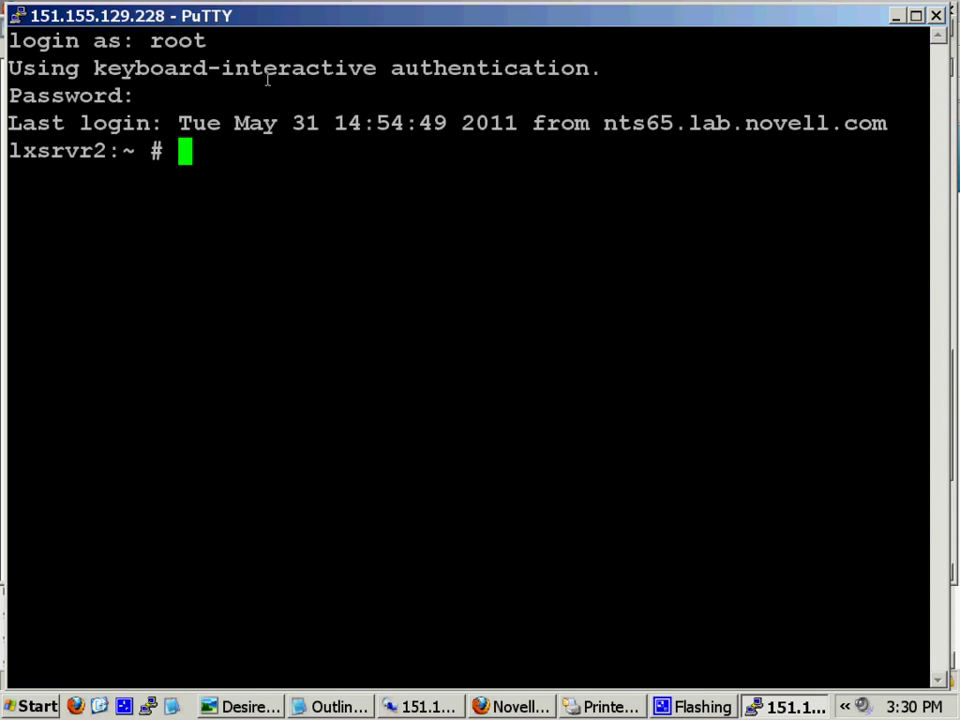
type("miggui")
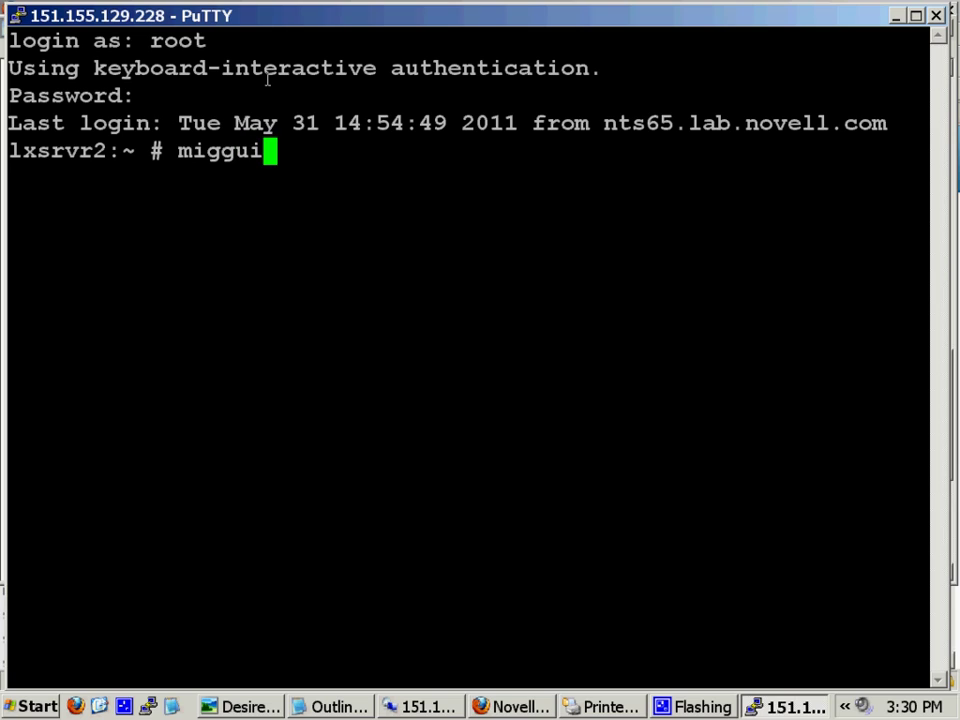
key("Return")
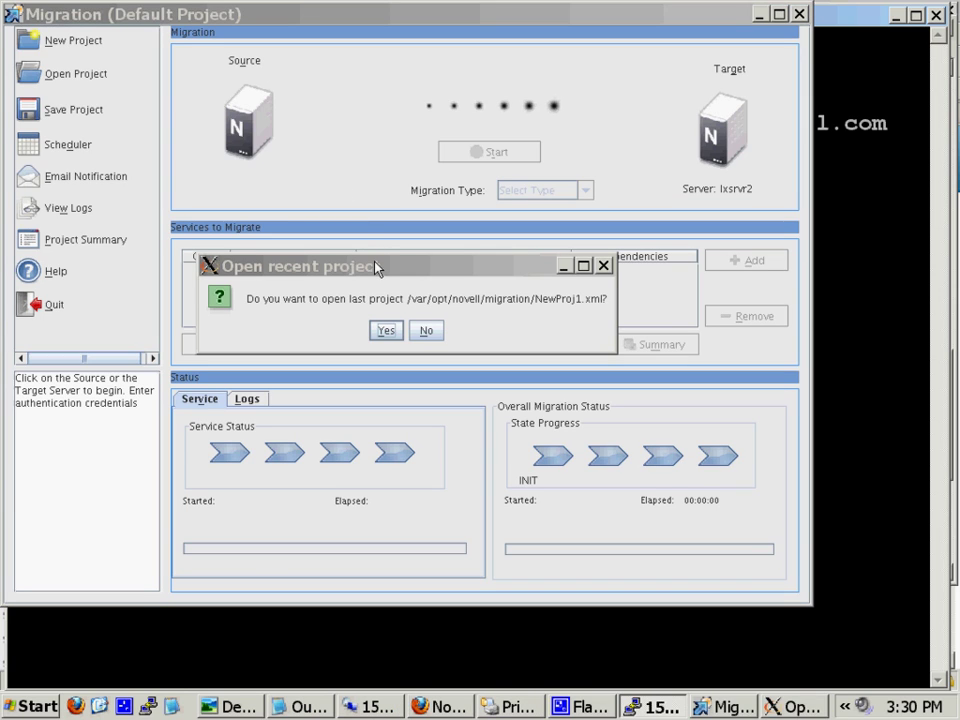
Decline reopening the last project to get a fresh NewProj2.xml, and reposition the window
left_click(426, 330)
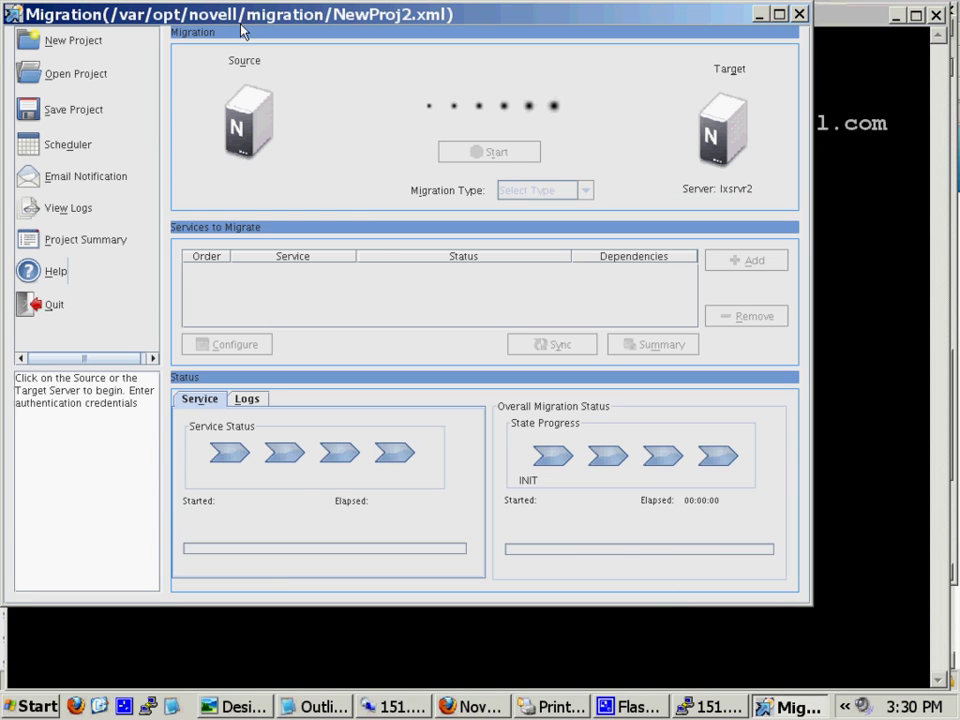
mouse_move(235, 20)
left_mouse_down()
mouse_move(257, 40)
mouse_move(258, 198)
mouse_move(257, 38)
left_mouse_up()
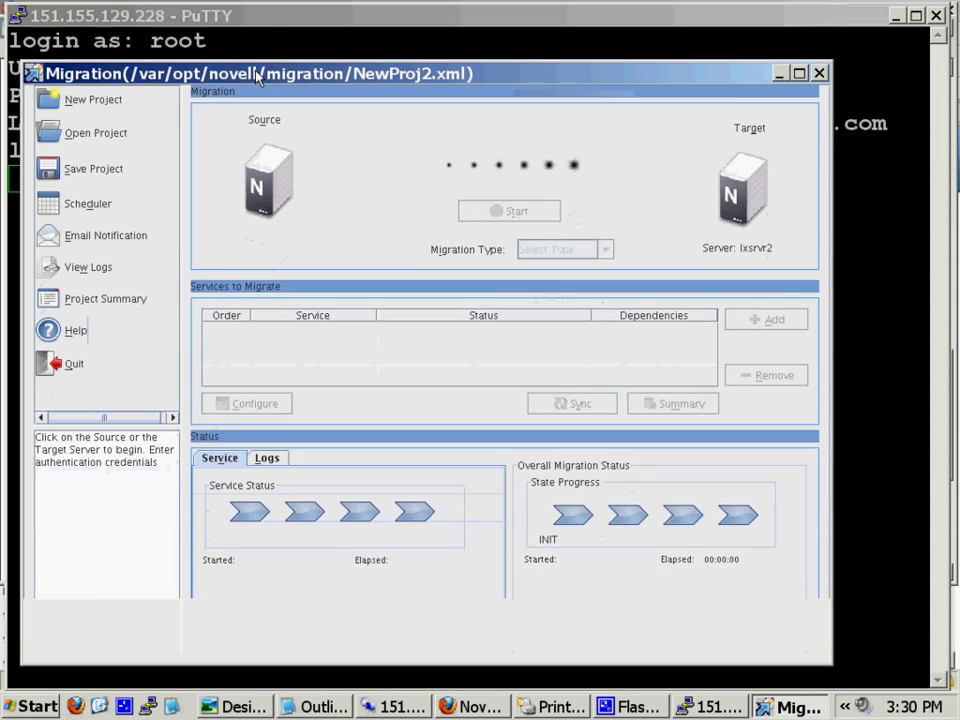
Log in to source server 151.155.129.227 as cn=admin,o=migrationdemo with its password
left_click(266, 143)
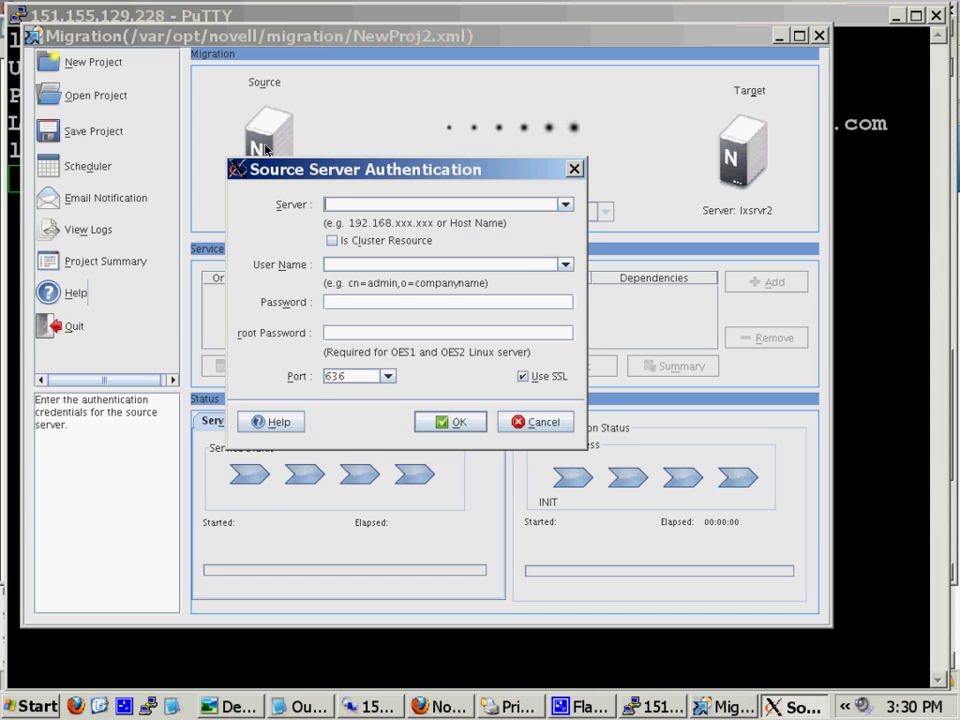
left_click(565, 205)
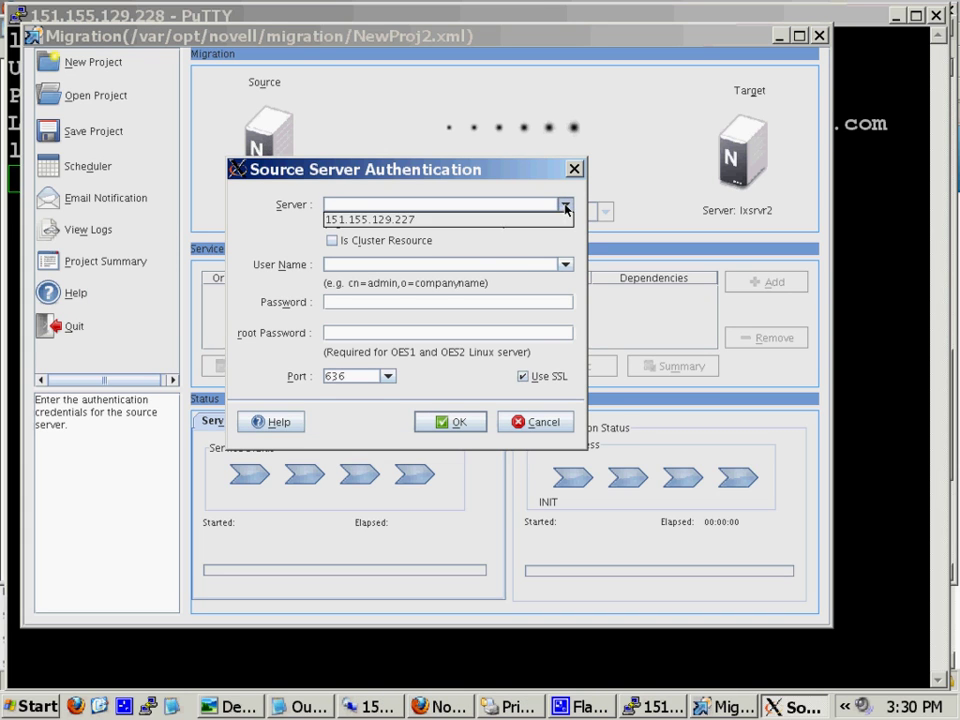
left_click(406, 220)
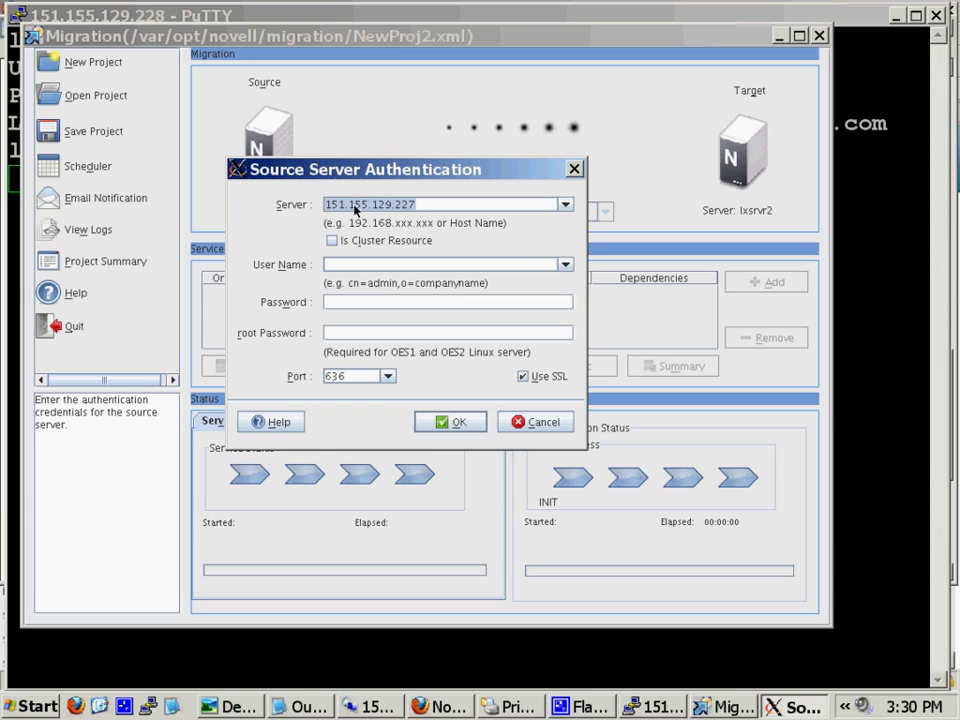
left_click(563, 264)
left_click(445, 279)
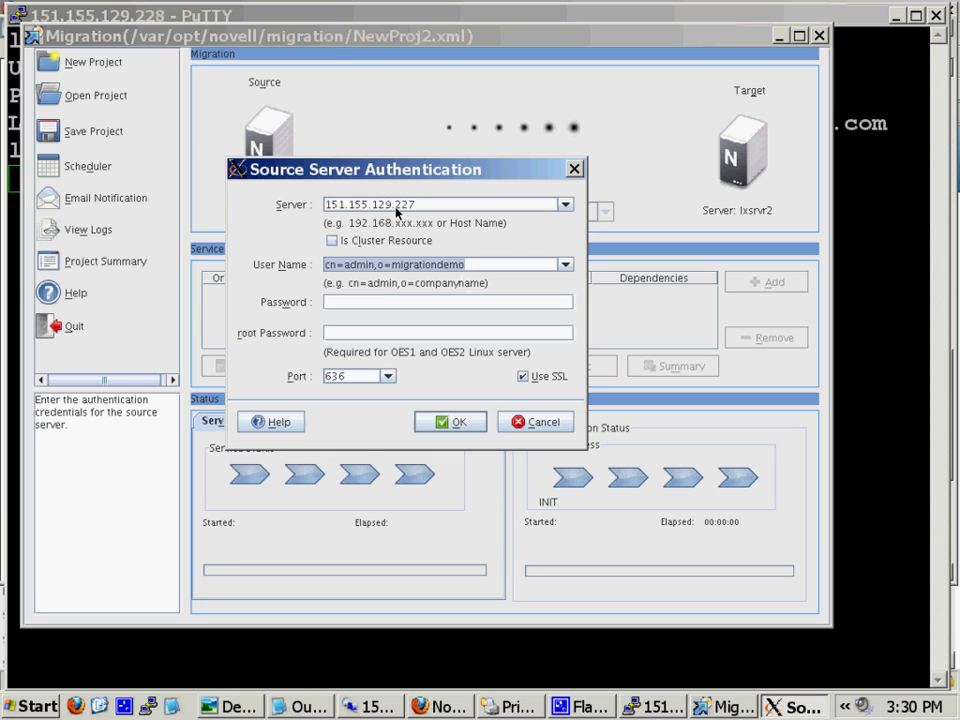
left_click(352, 308)
type("******")
left_click(443, 424)
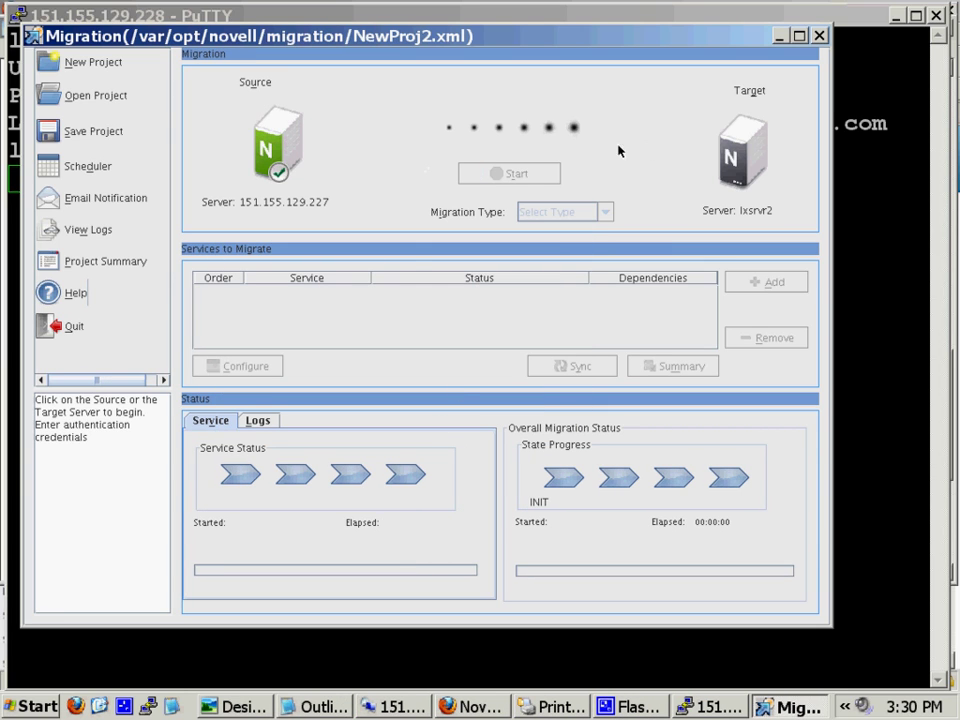
left_click(745, 168)
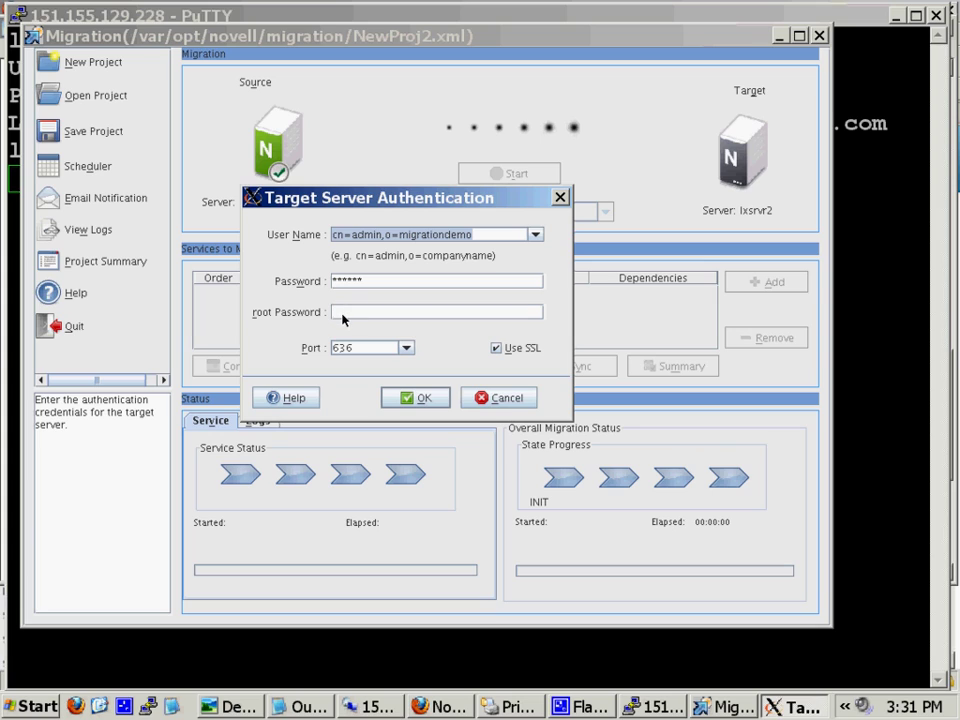
left_click(418, 400)
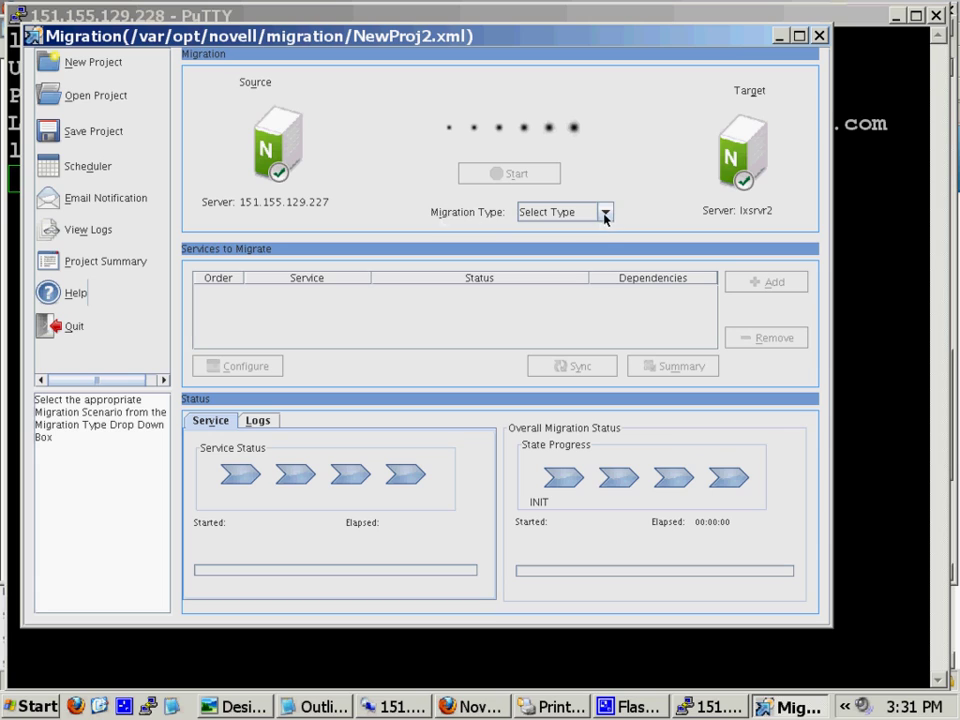
List the Migration Type choices, Consolidate and Transfer ID
left_click(604, 213)
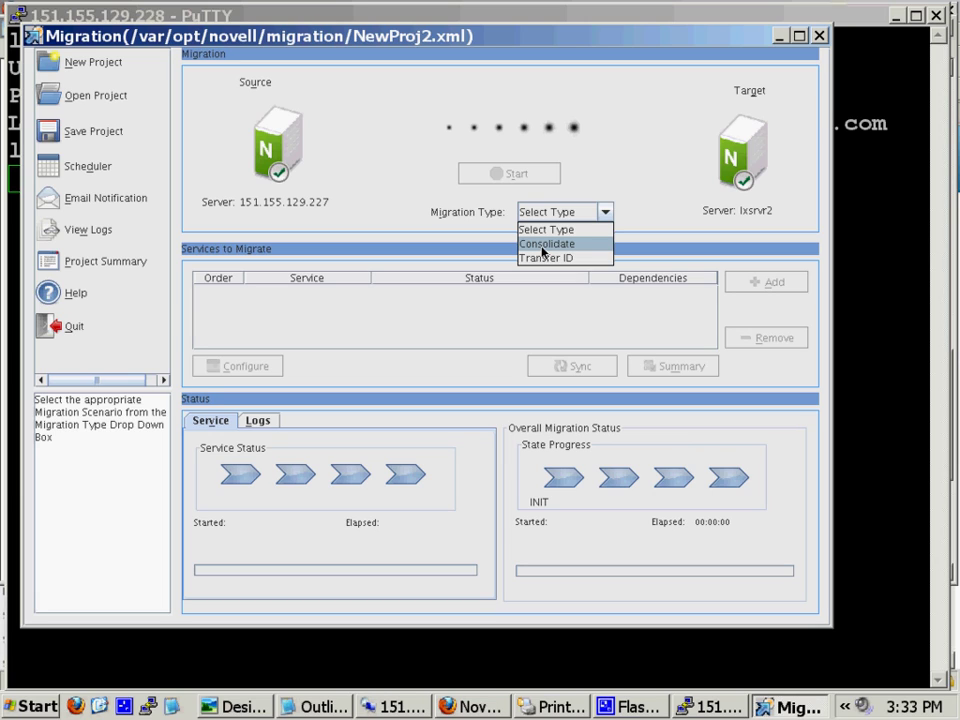
Choose the Consolidate migration type and add the Novell iPrint service
left_click(543, 245)
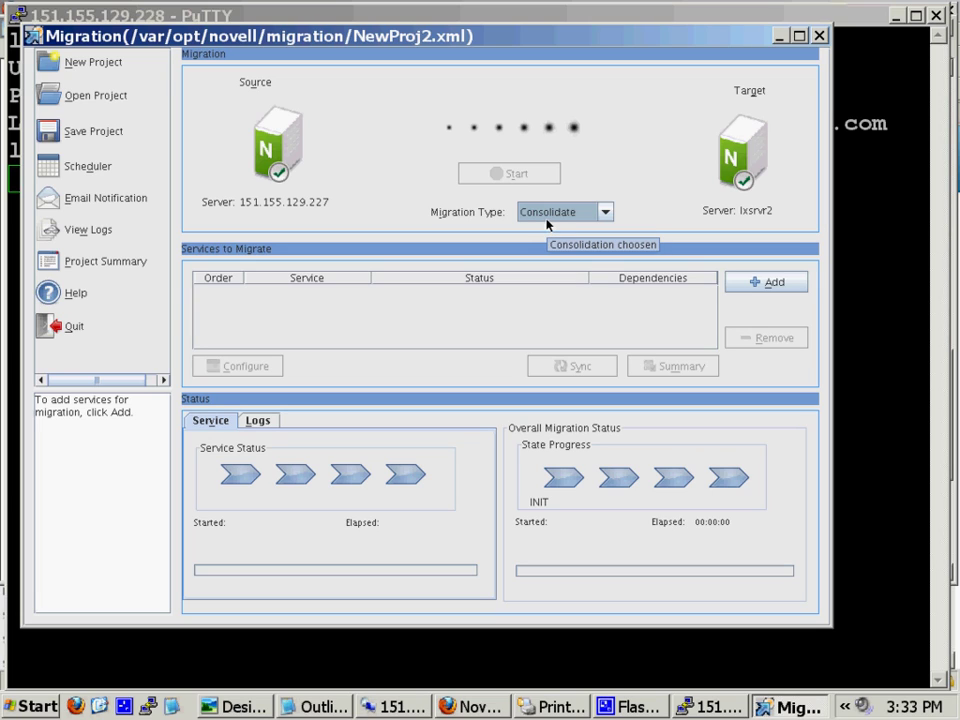
left_click(732, 283)
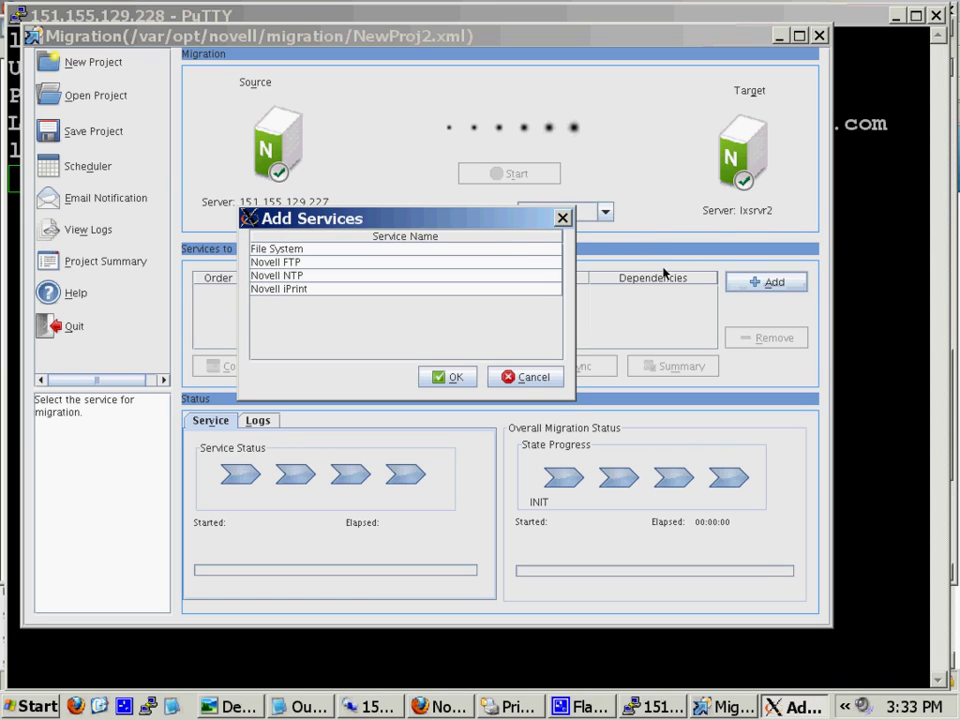
left_click(272, 290)
left_click(449, 381)
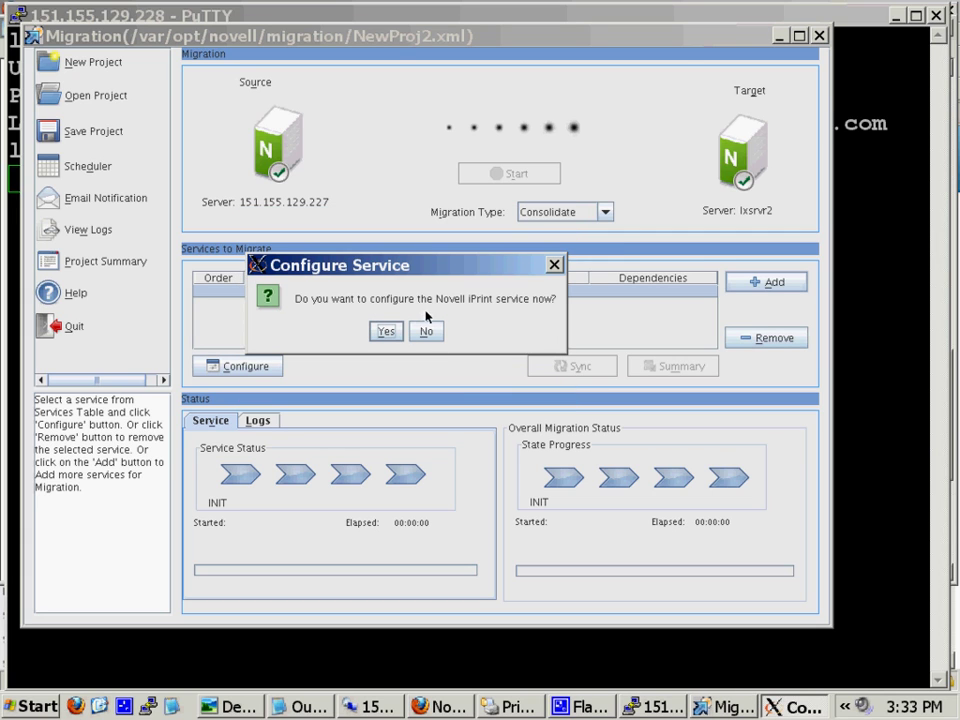
Configure iPrint now, with lxprntmgr as target print manager and the MIGDEMO tree open
left_click(387, 332)
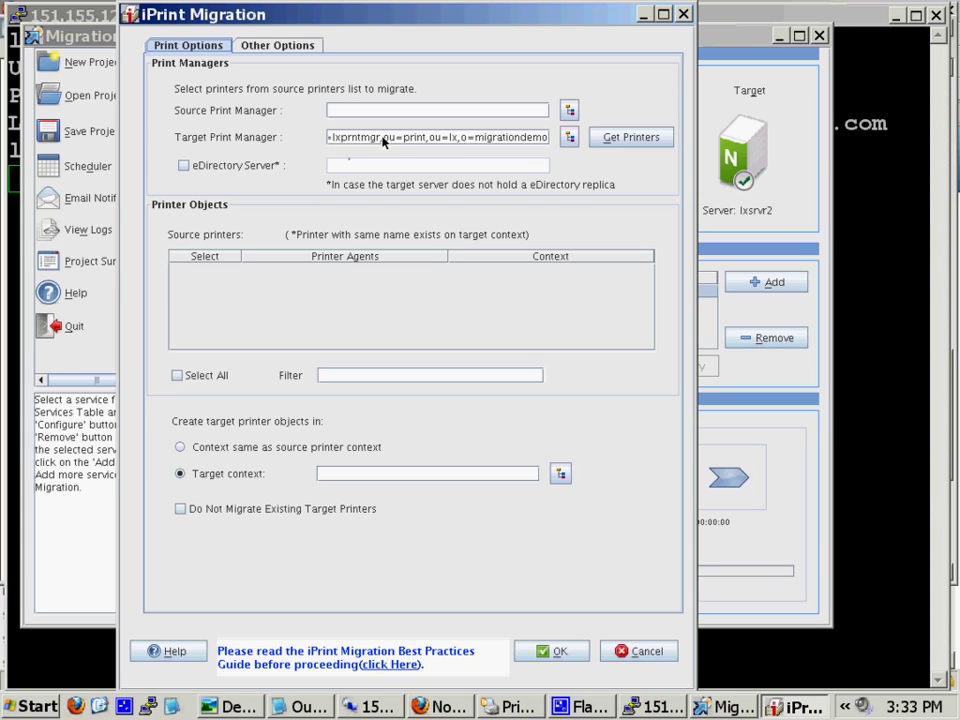
left_click(569, 110)
left_click(569, 116)
Set NWPrntMgr from ou=print,ou=nw as source print manager and select all five printers
left_click(568, 110)
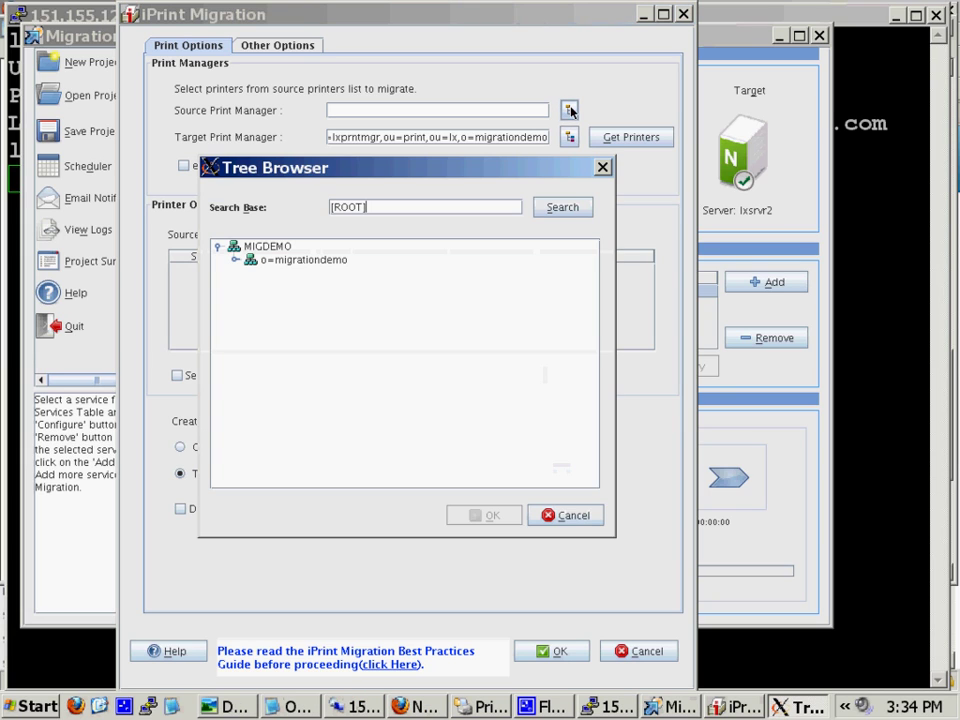
left_click(234, 260)
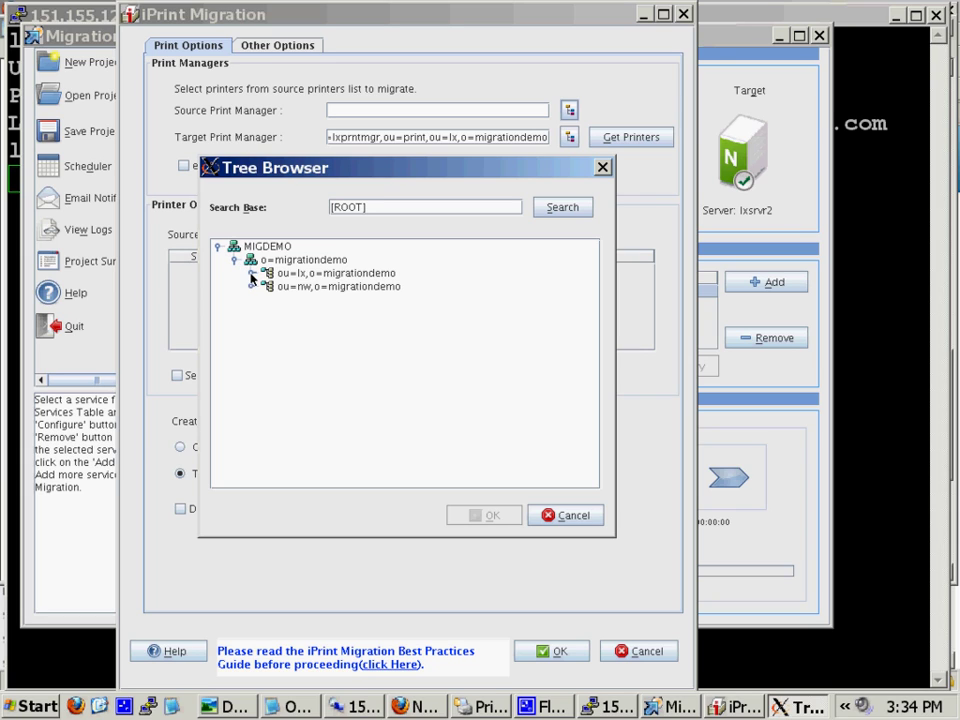
left_click(252, 287)
left_click(268, 300)
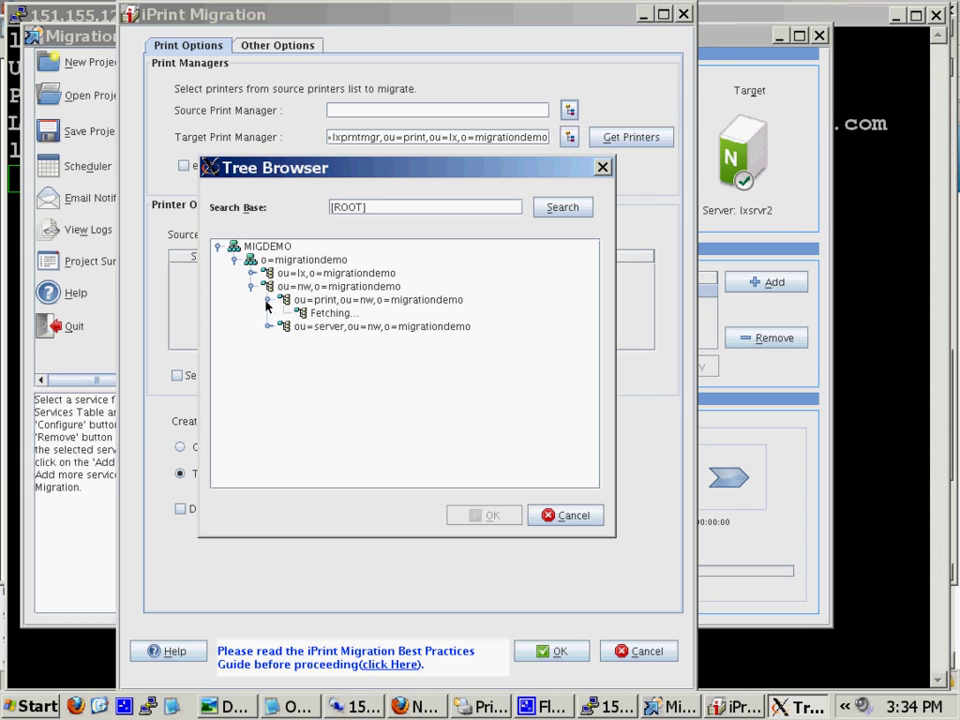
left_click(350, 314)
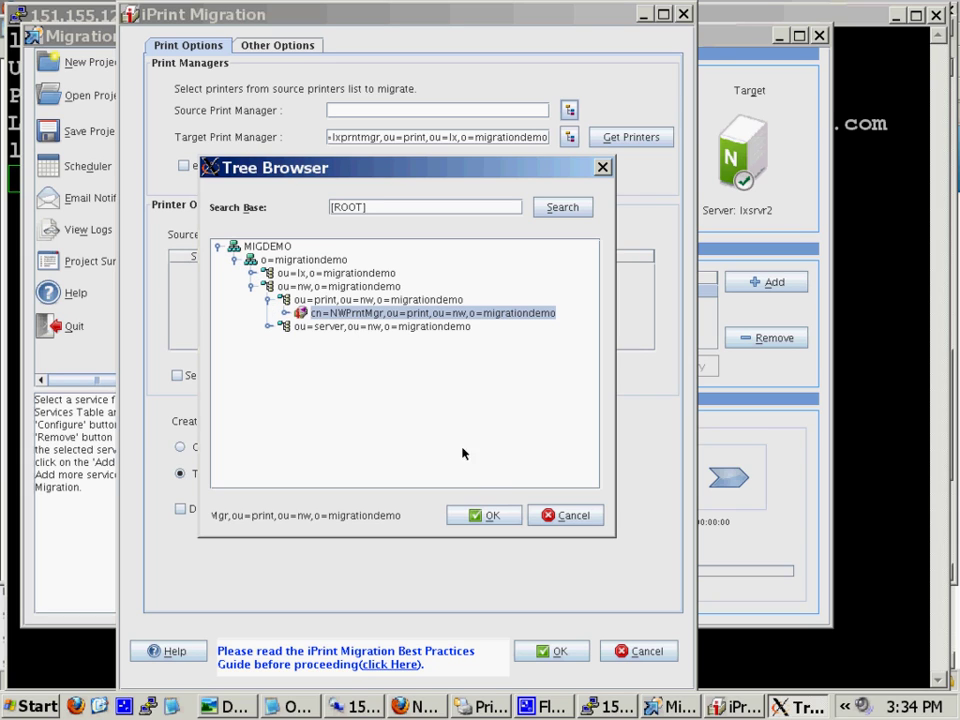
left_click(482, 515)
left_click(628, 137)
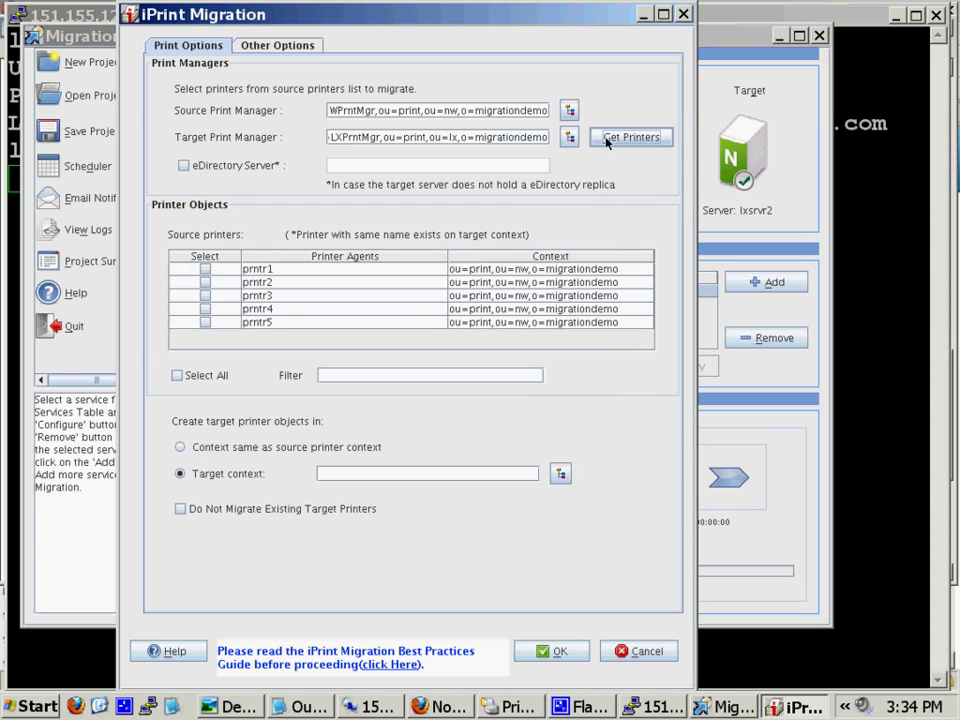
left_click(177, 375)
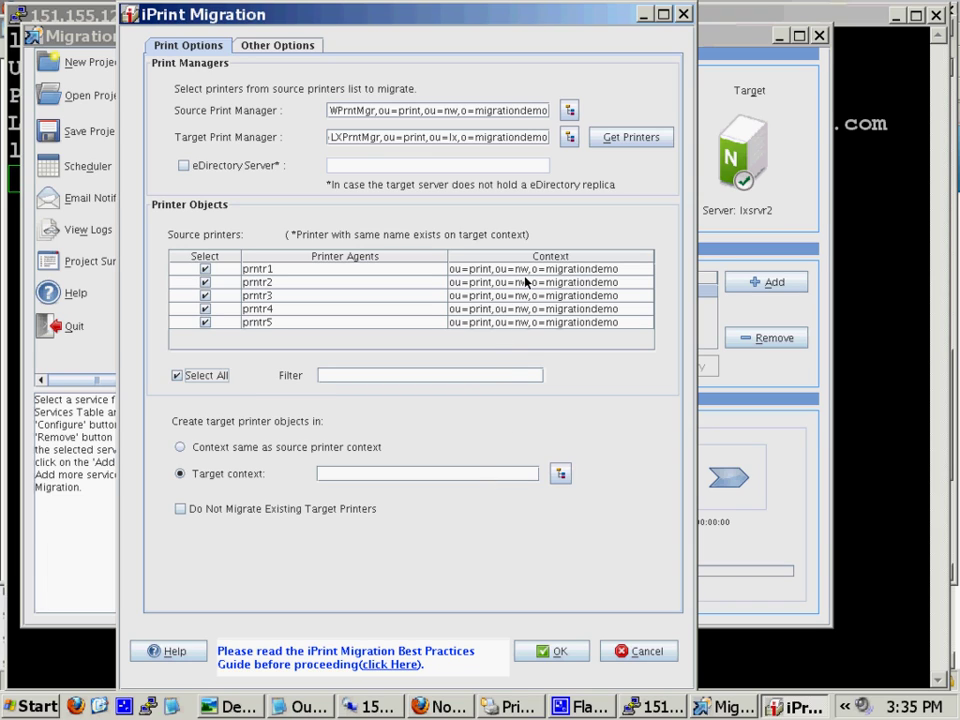
Set the target context to ou=print,ou=lx,o=migrationdemo
left_click(558, 473)
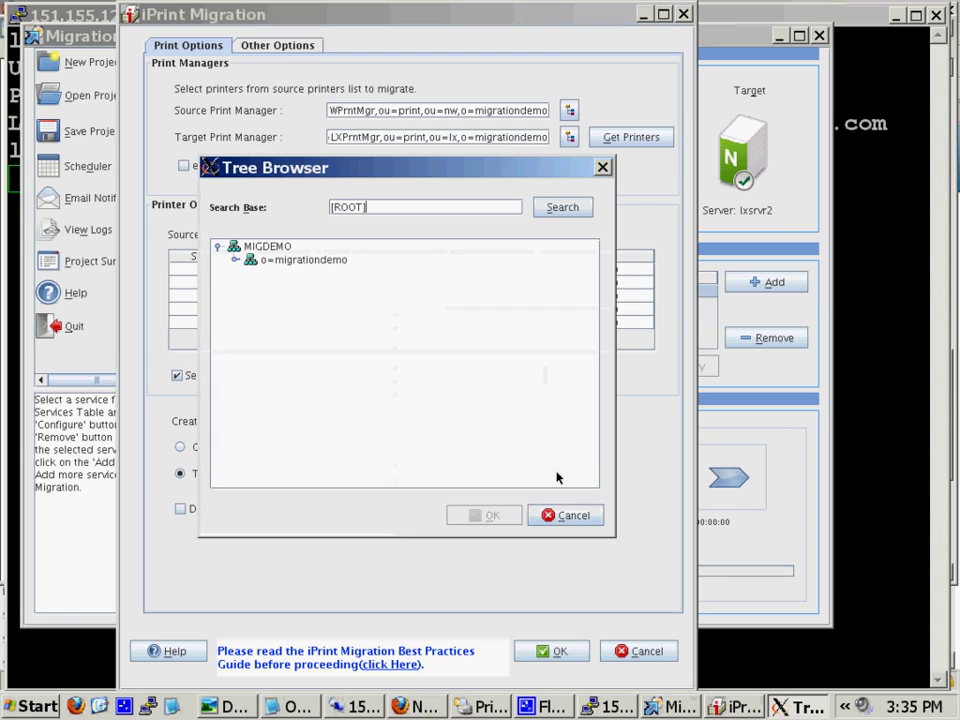
left_click(234, 259)
left_click(251, 274)
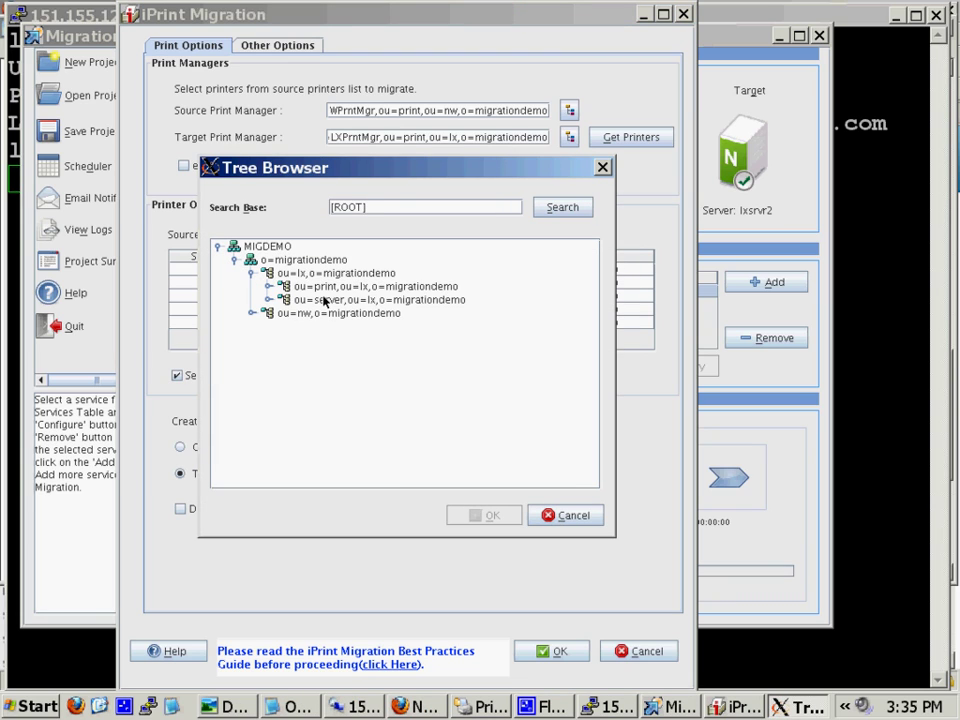
left_click(318, 287)
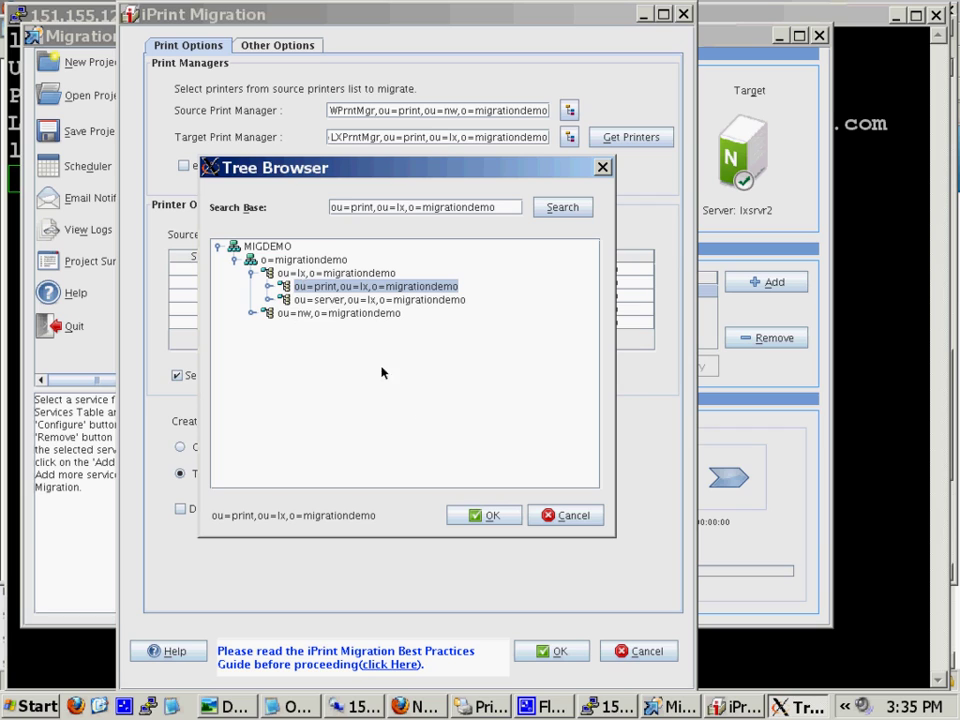
left_click(462, 515)
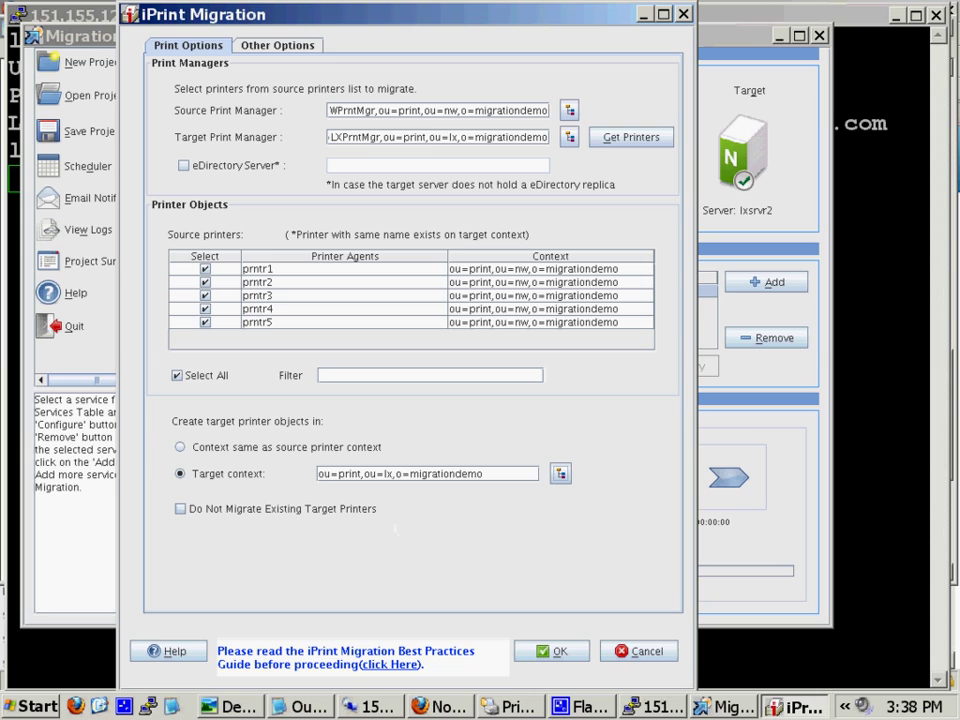
left_click(270, 47)
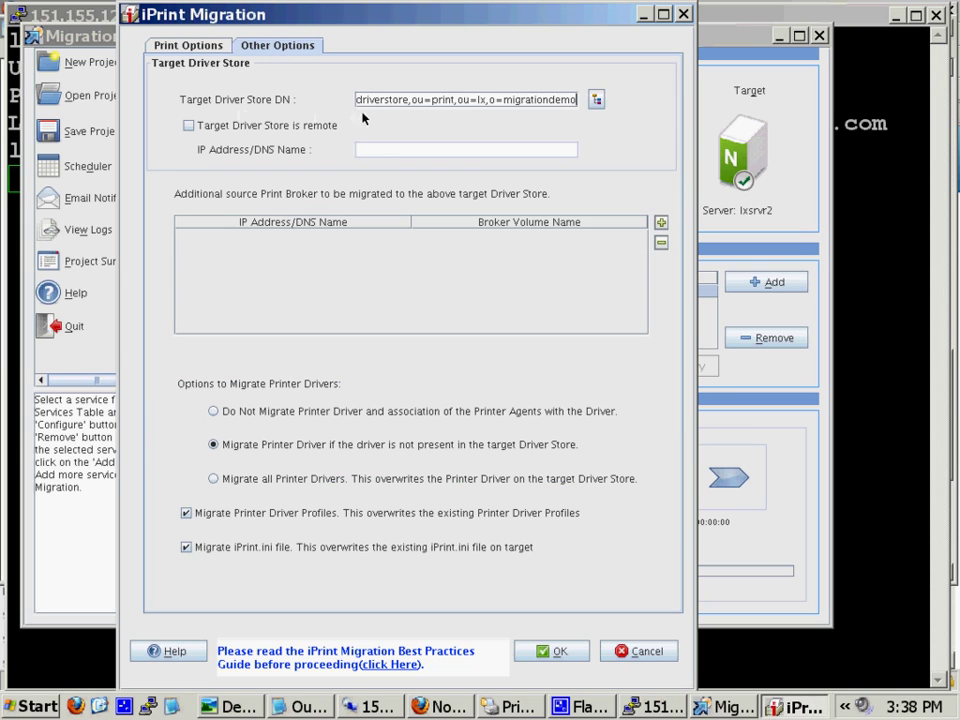
left_click_drag(390, 100, 341, 101)
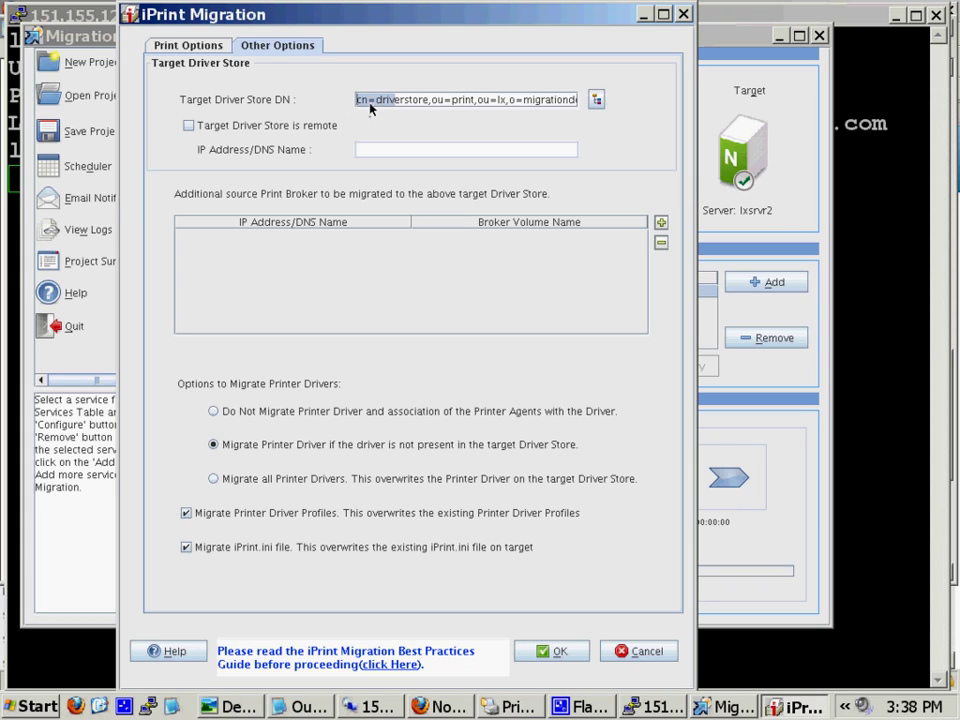
left_click_drag(369, 104, 392, 111)
left_click(180, 48)
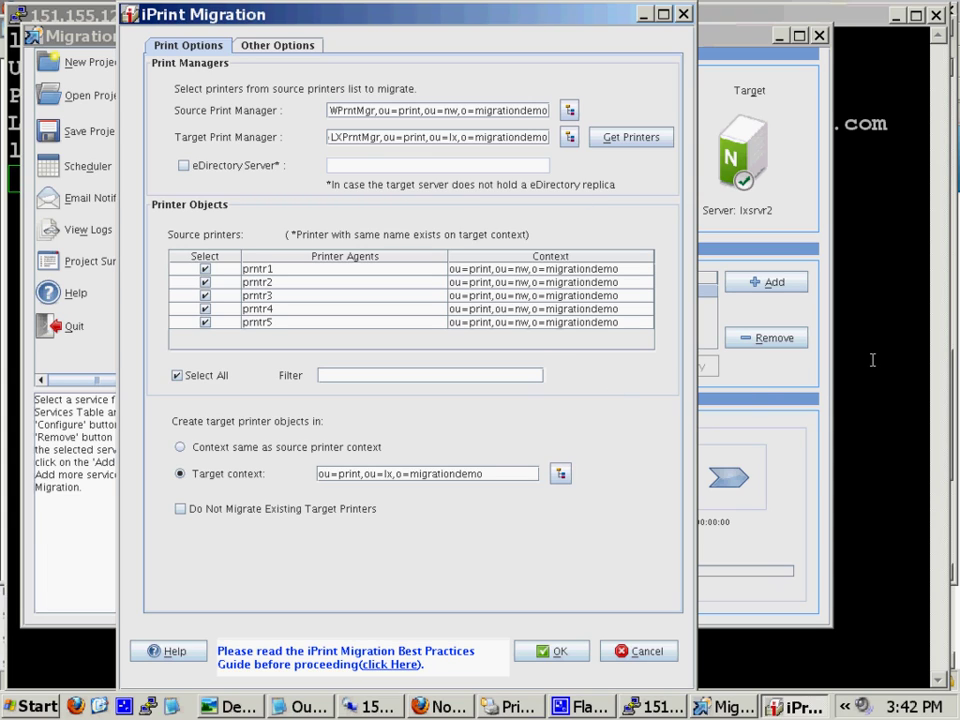
Display /etc/opt/novell/iprint/conf/ipsmd.conf with cat in the root PuTTY terminal
left_click(147, 707)
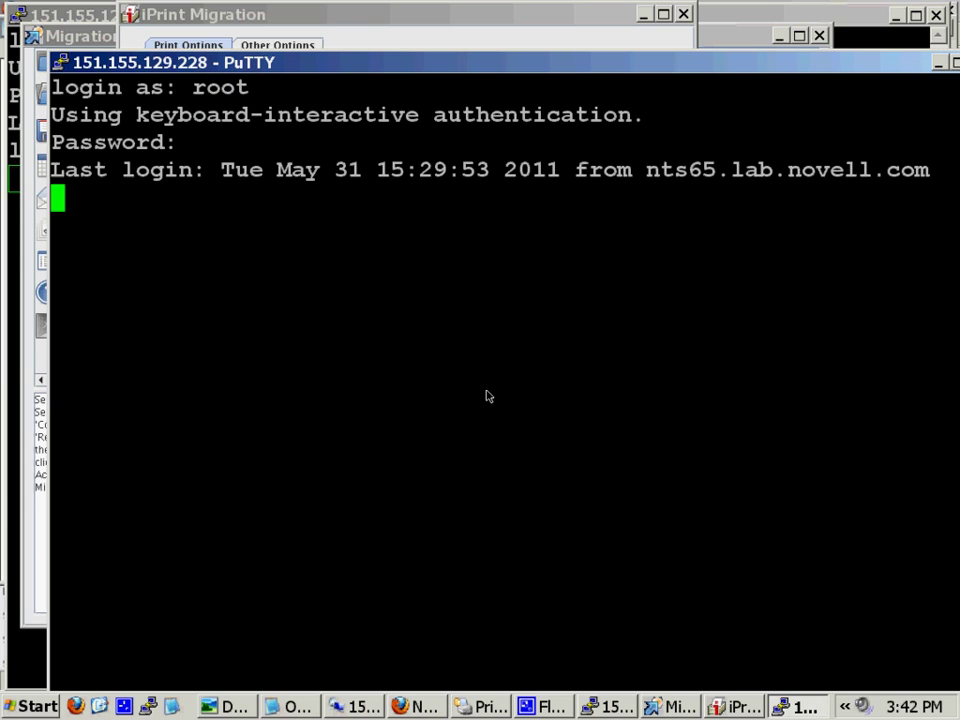
type("cat /")
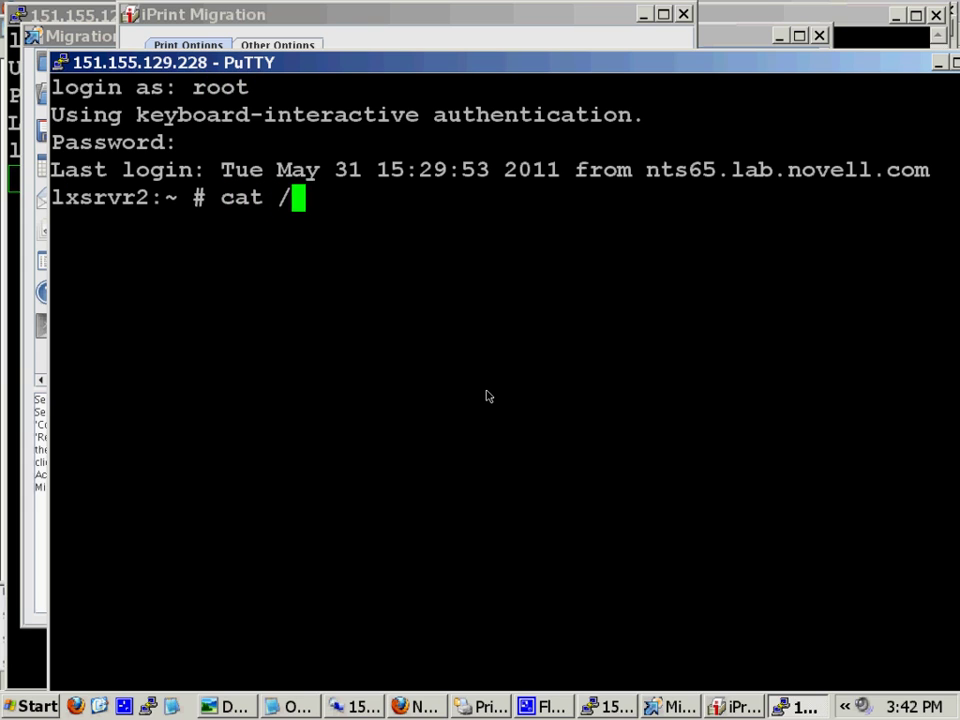
type("ect/op")
key("BackSpace")
key("BackSpace")
key("BackSpace")
key("BackSpace")
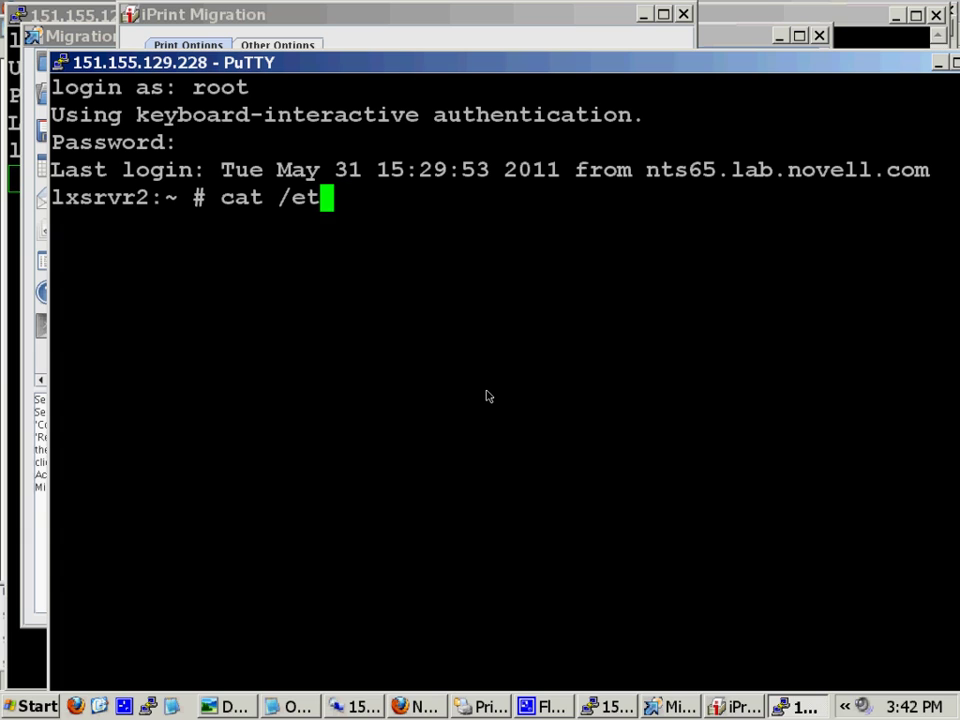
type("c/opt")
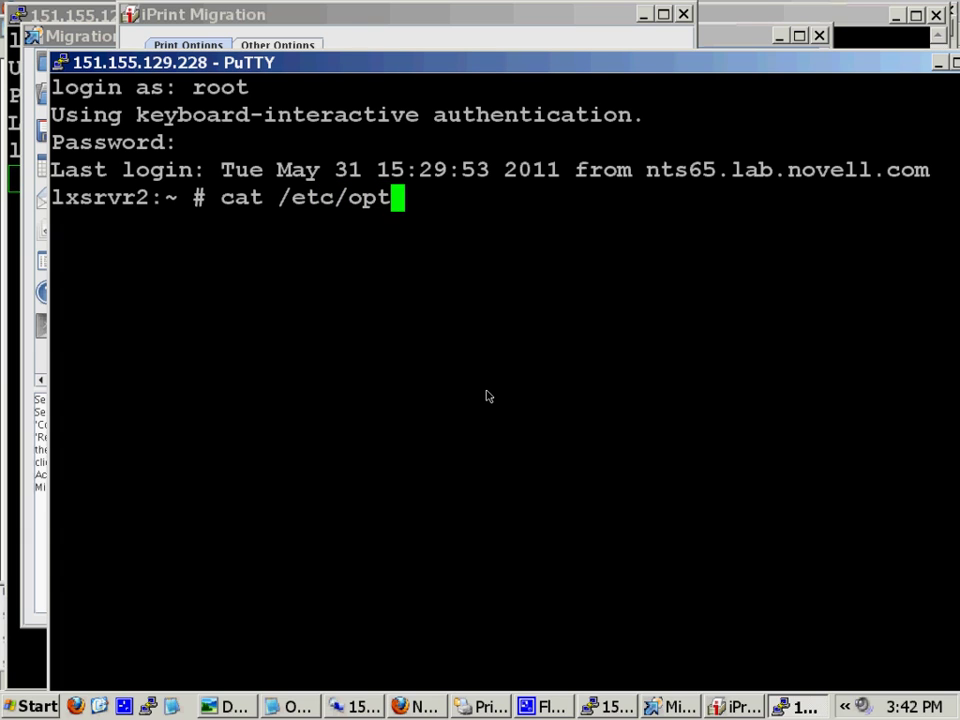
key("super")
left_click(558, 292)
type("novell/iprint/")
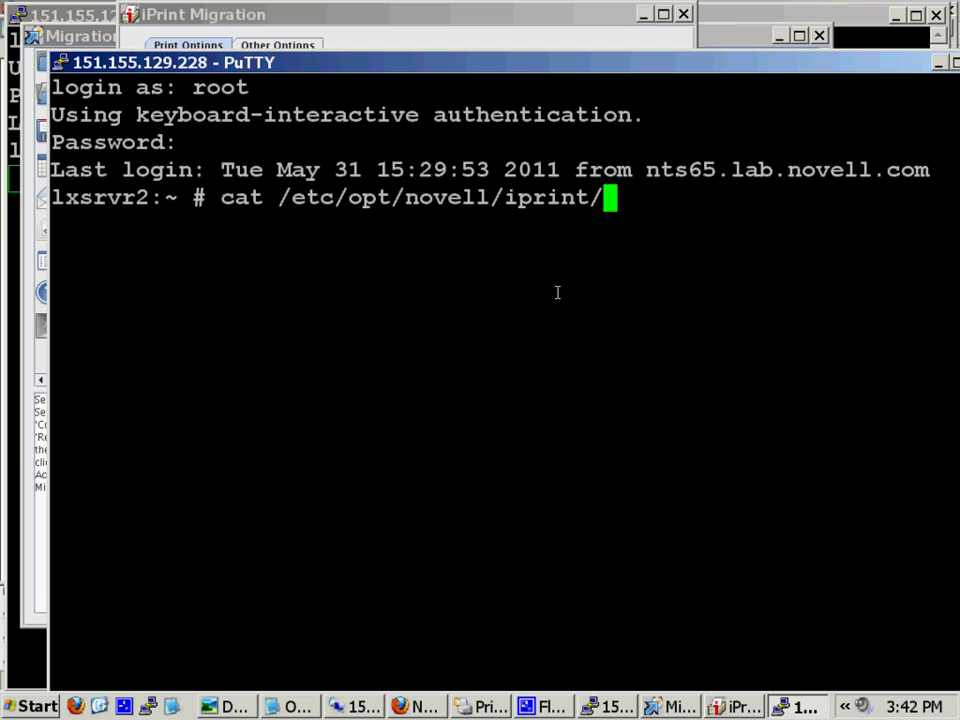
type("conf/ipsmd.c")
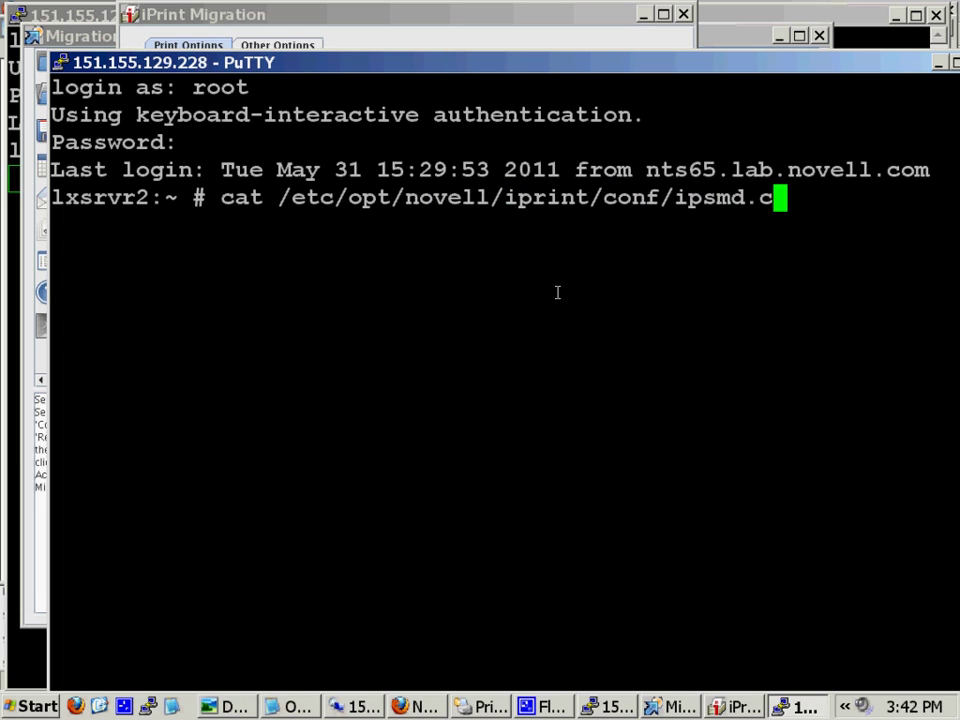
key("Tab")
key("Return")
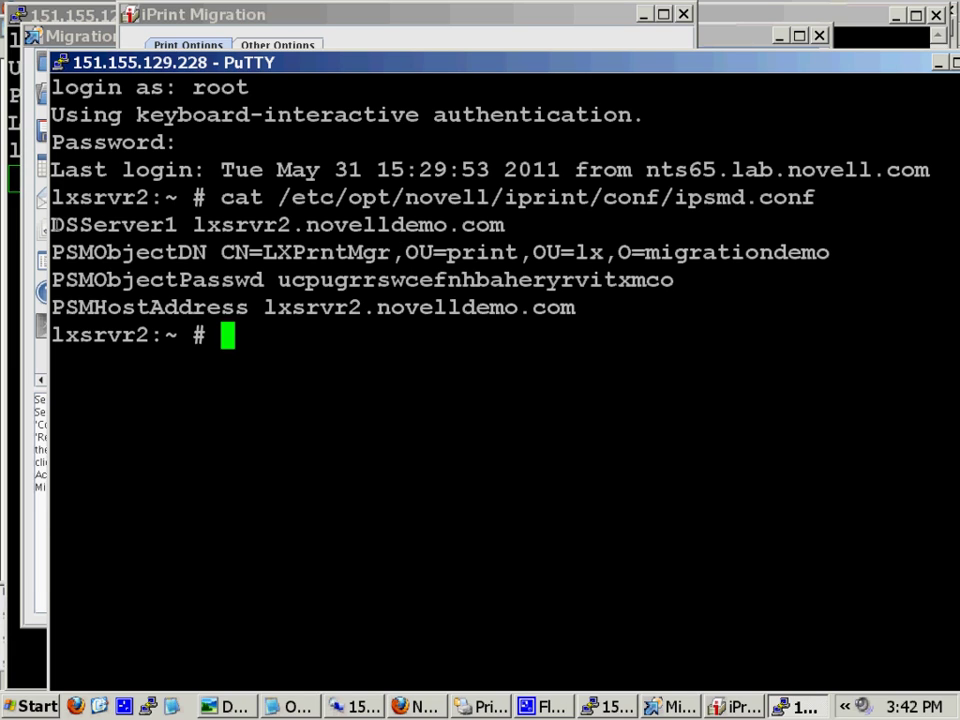
Highlight the DSServer1 host name lxsrvr2.novelldemo.com, then bring iPrint Migration forward
left_click_drag(57, 225, 588, 306)
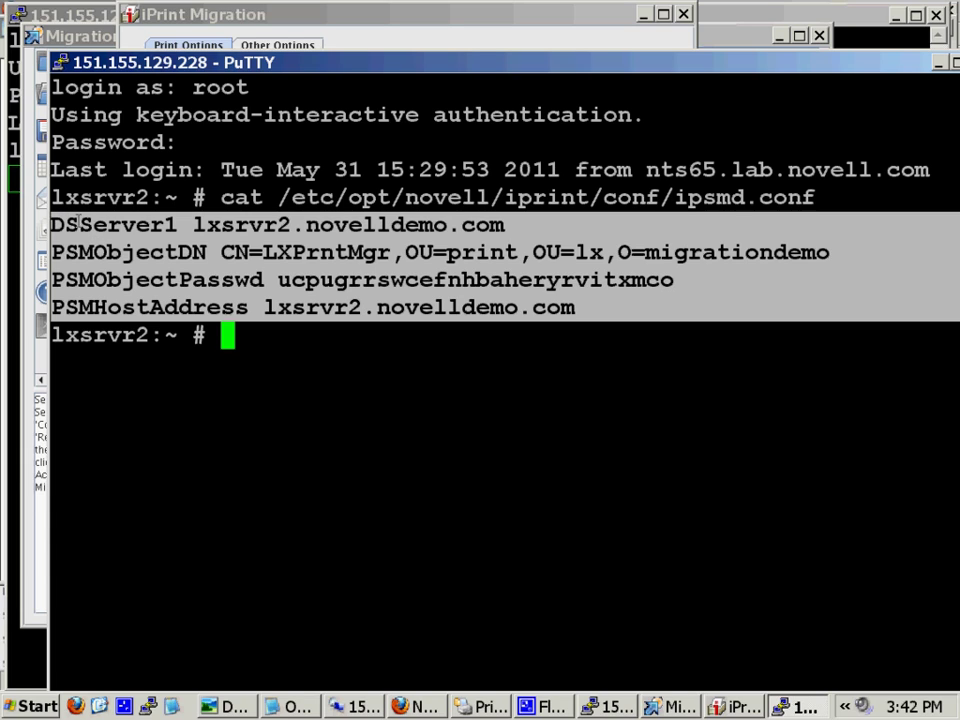
left_click(222, 225)
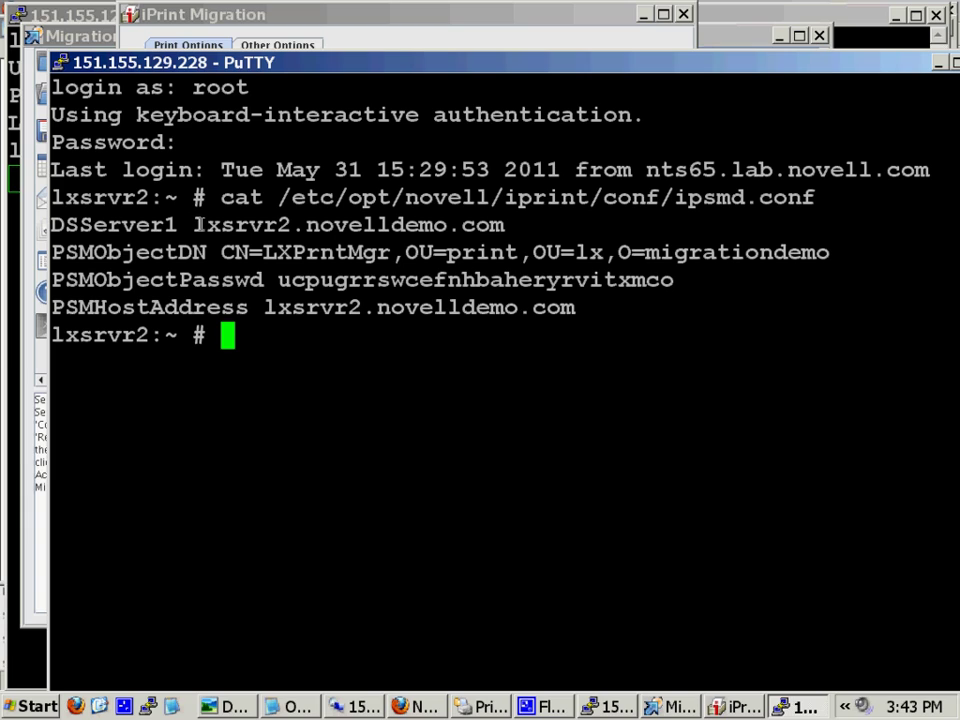
left_click_drag(195, 225, 503, 225)
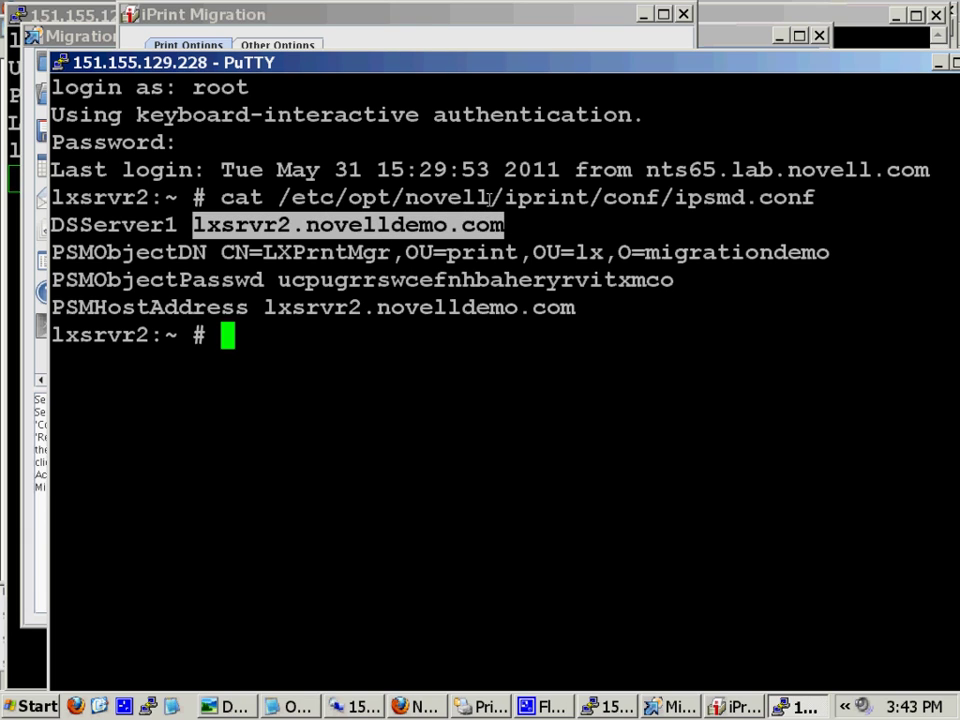
left_click(416, 15)
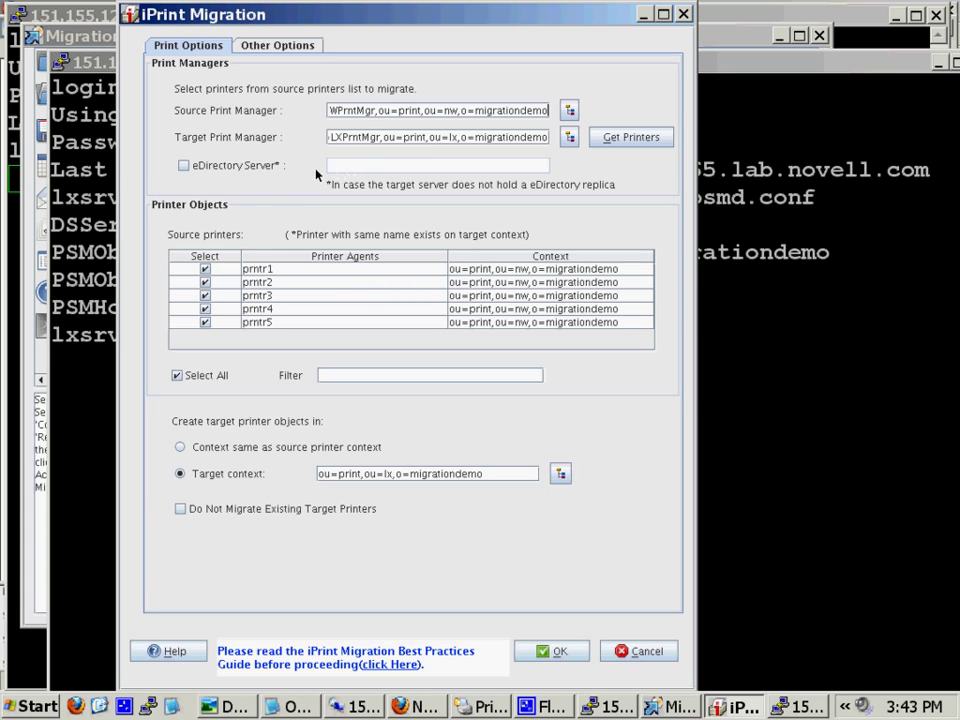
Reopen ipsmd.conf in less, highlight the DSServer1 value, and quit back to the prompt
left_click(100, 226)
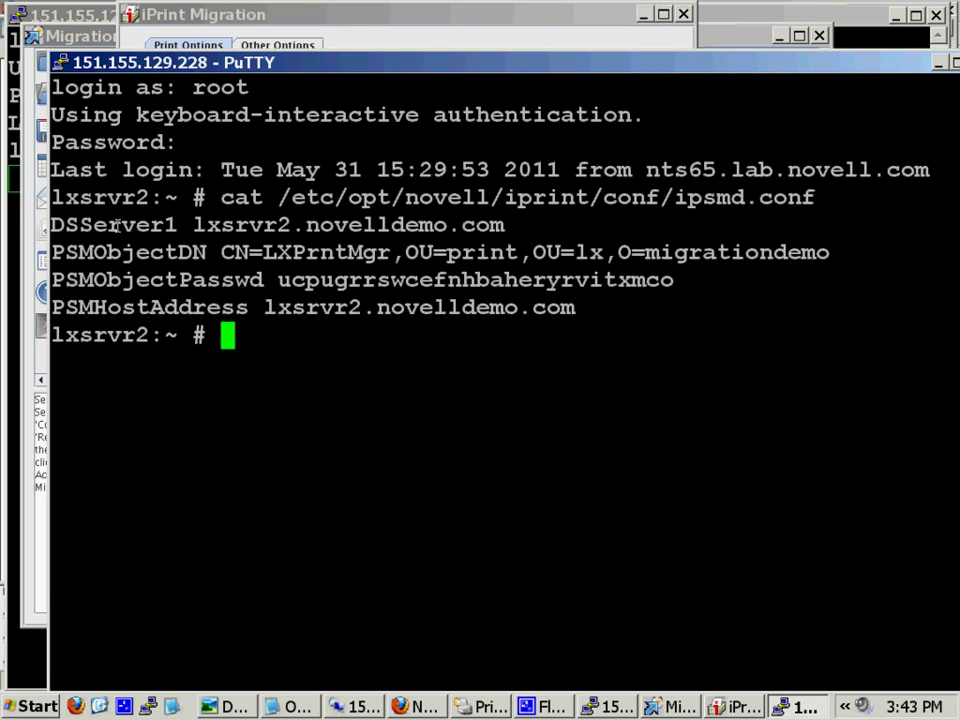
key("Up")
key("Home")
key("Delete")
key("Delete")
key("Delete")
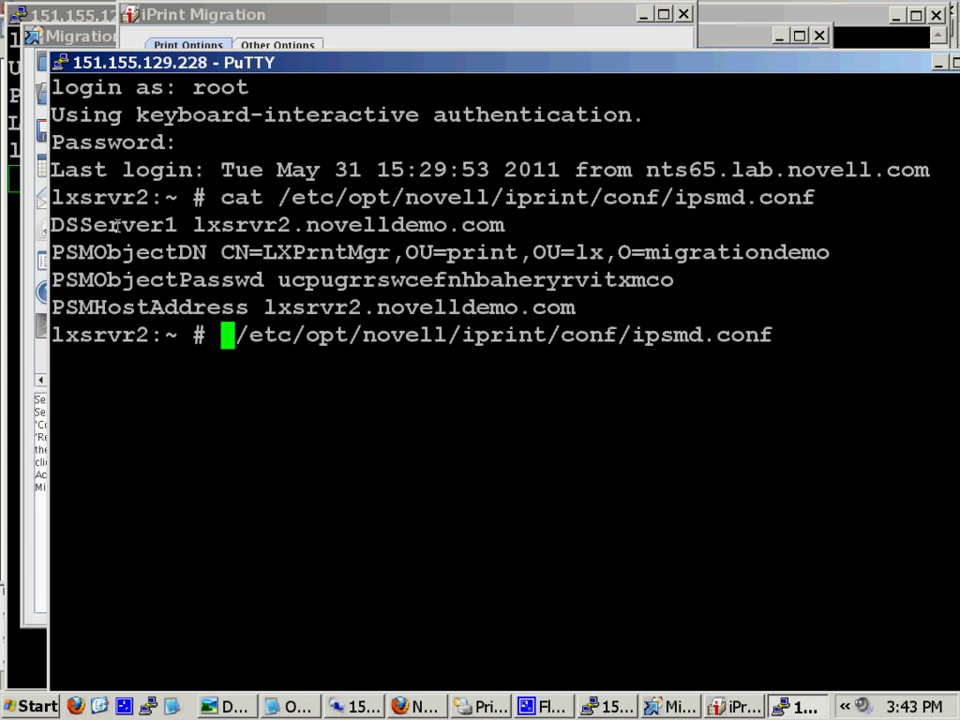
type("less")
key("Return")
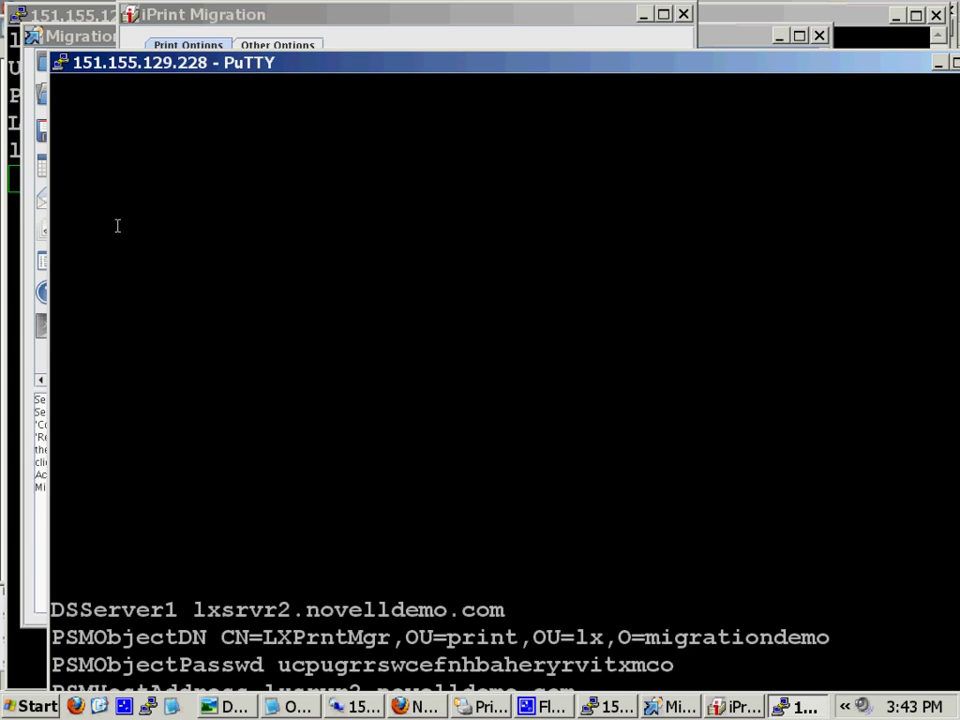
left_click_drag(194, 609, 514, 611)
left_click(500, 611)
key("q")
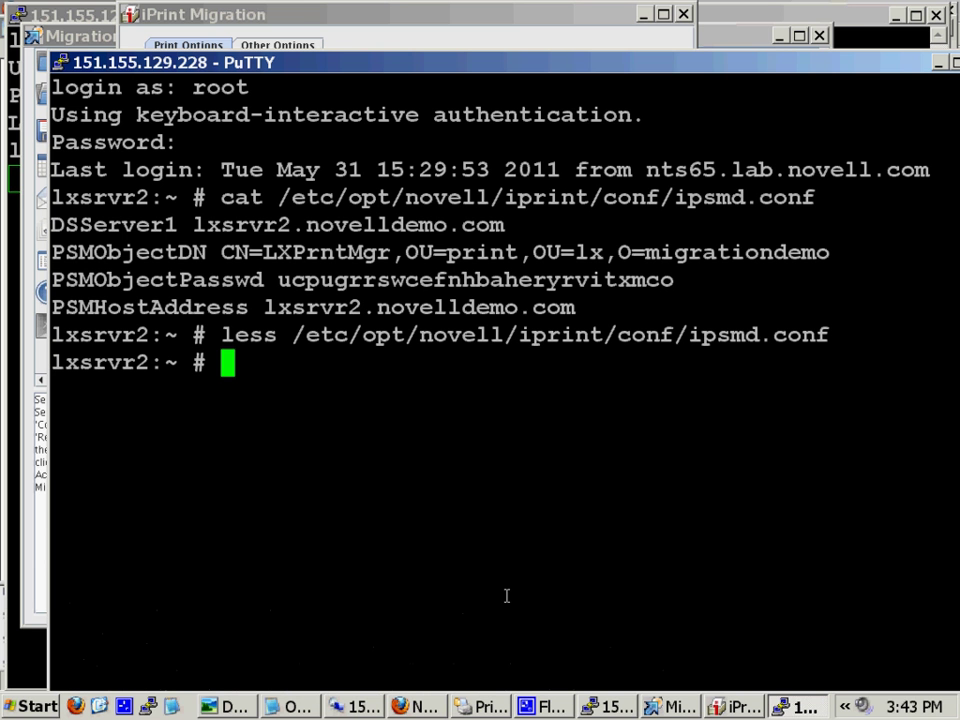